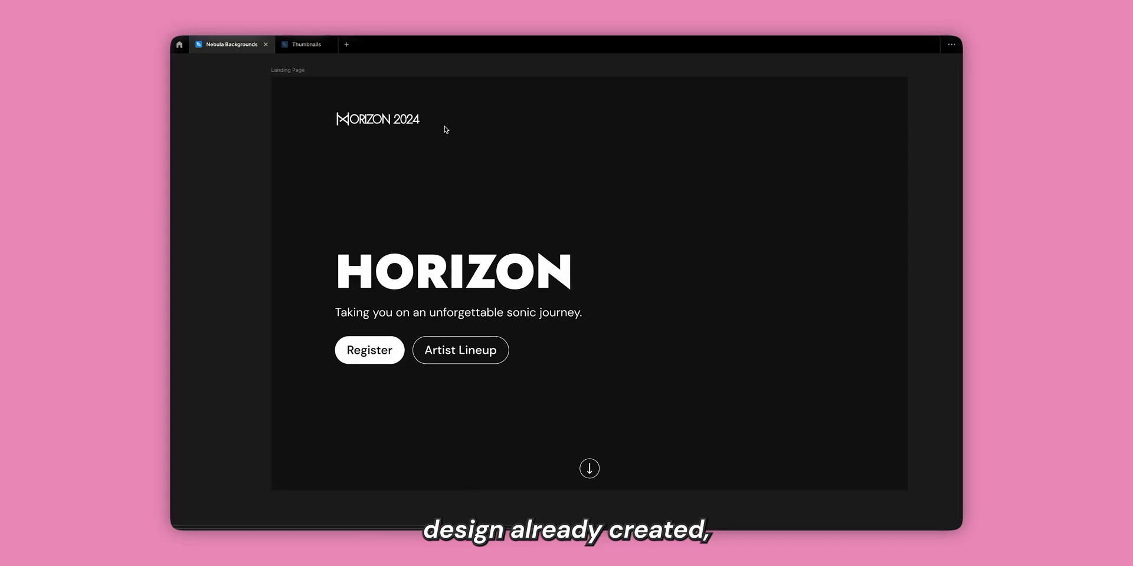
# Restore the editor panels and zoom to fit the Landing Page frame
pyautogui.hotkey('ctrl', '\\')
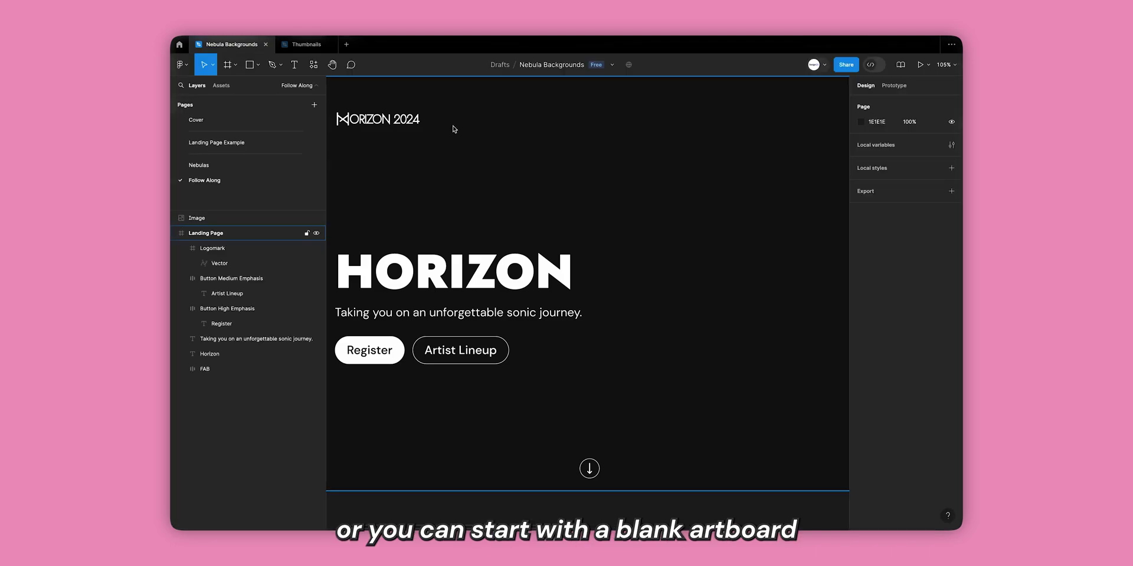
pyautogui.hotkey('shift', '1')
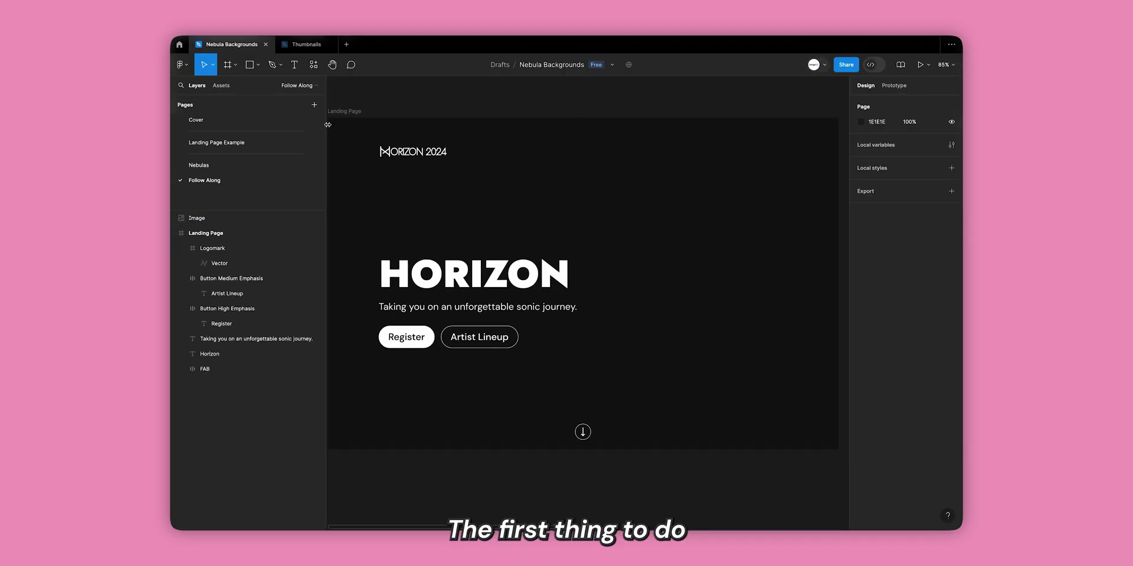
# Give the Landing Page frame a reversed diagonal linear gradient fill toward the top-right corner
pyautogui.click(392, 123)
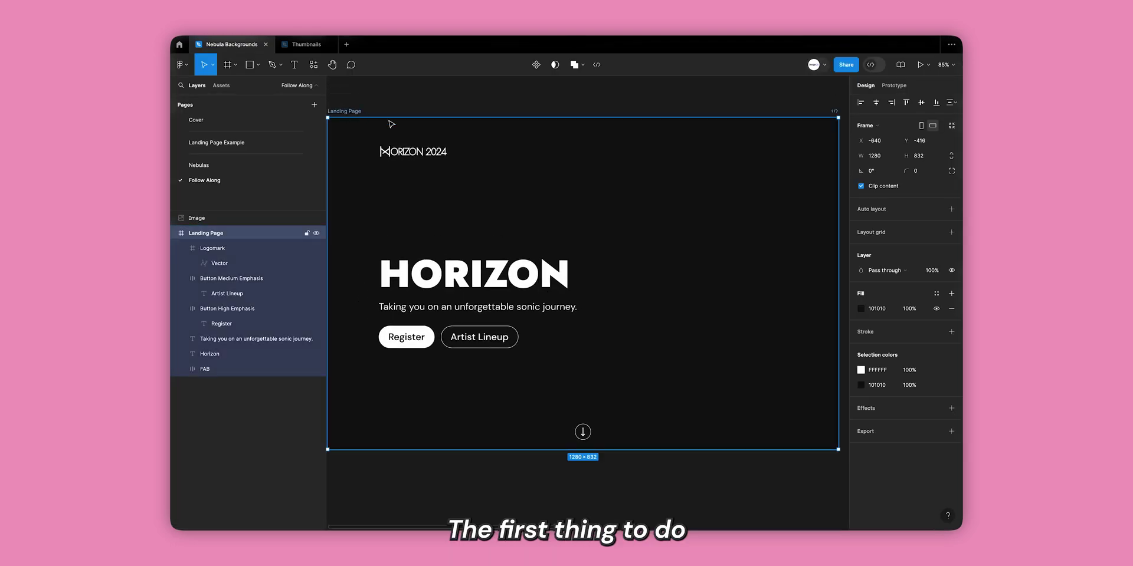
pyautogui.click(860, 309)
pyautogui.click(760, 277)
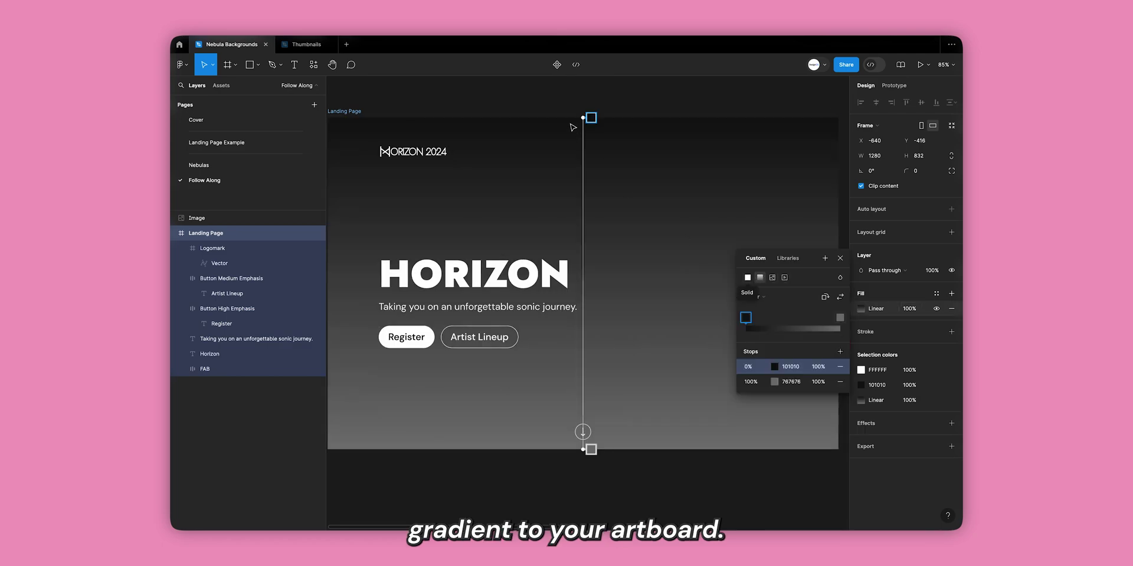
pyautogui.moveTo(590, 117); pyautogui.dragTo(828, 117)
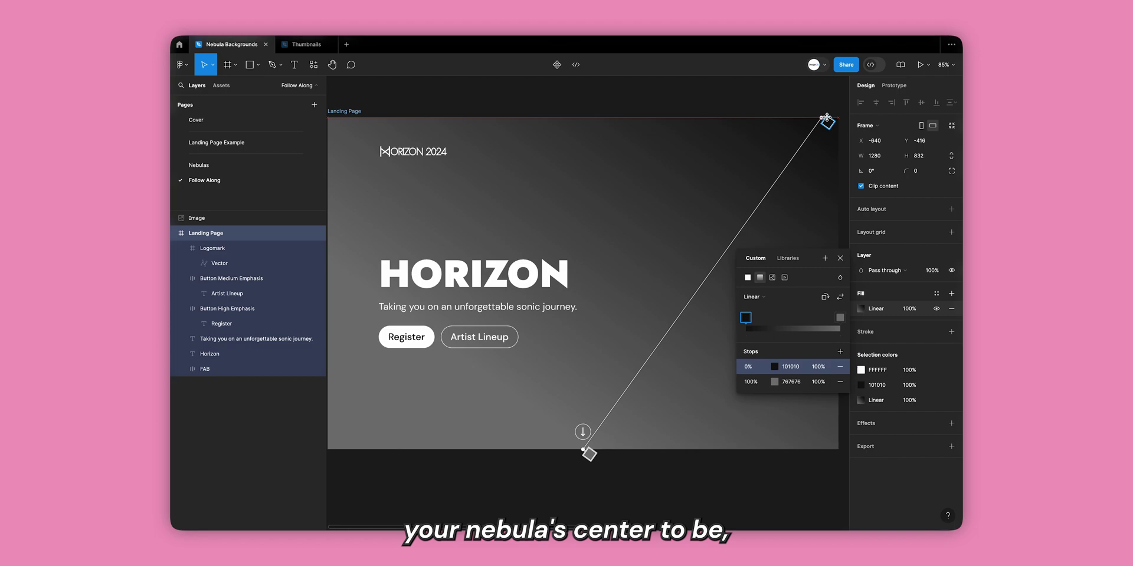
pyautogui.moveTo(827, 117); pyautogui.dragTo(841, 117)
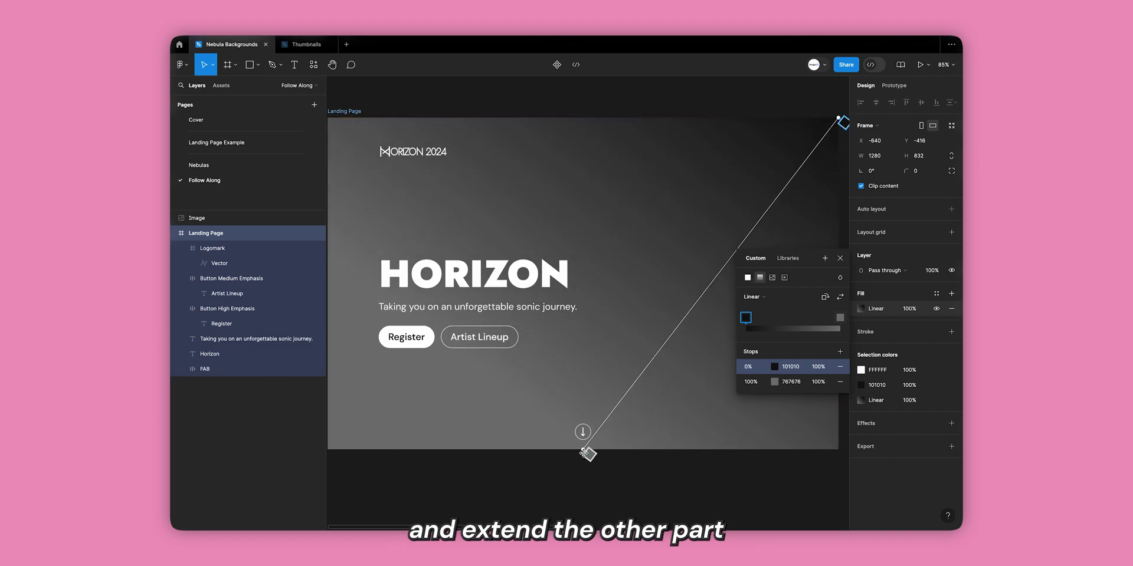
pyautogui.moveTo(587, 452); pyautogui.dragTo(505, 314)
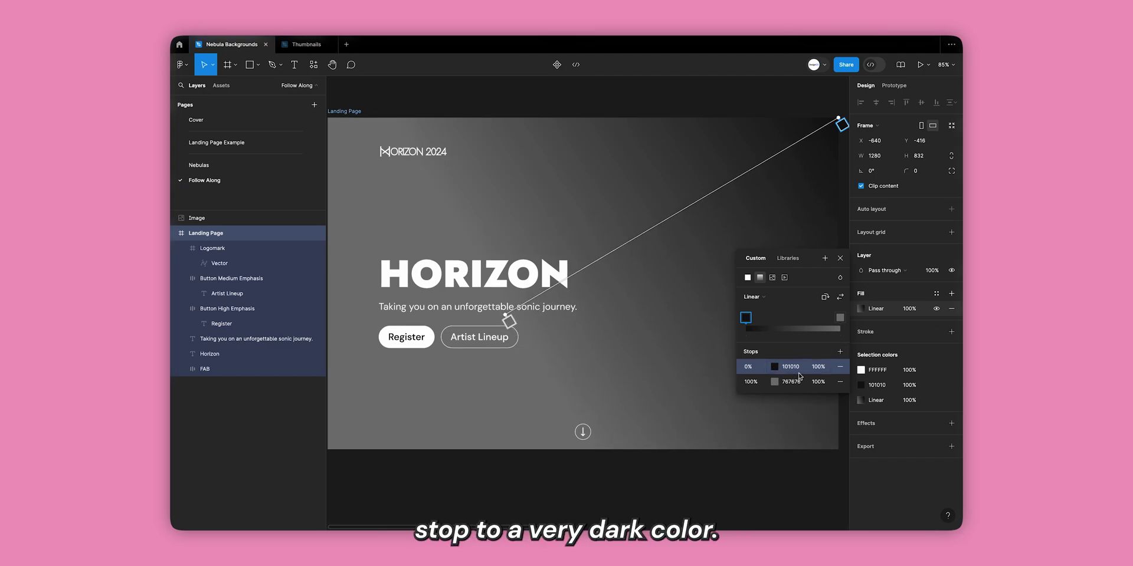
pyautogui.click(840, 297)
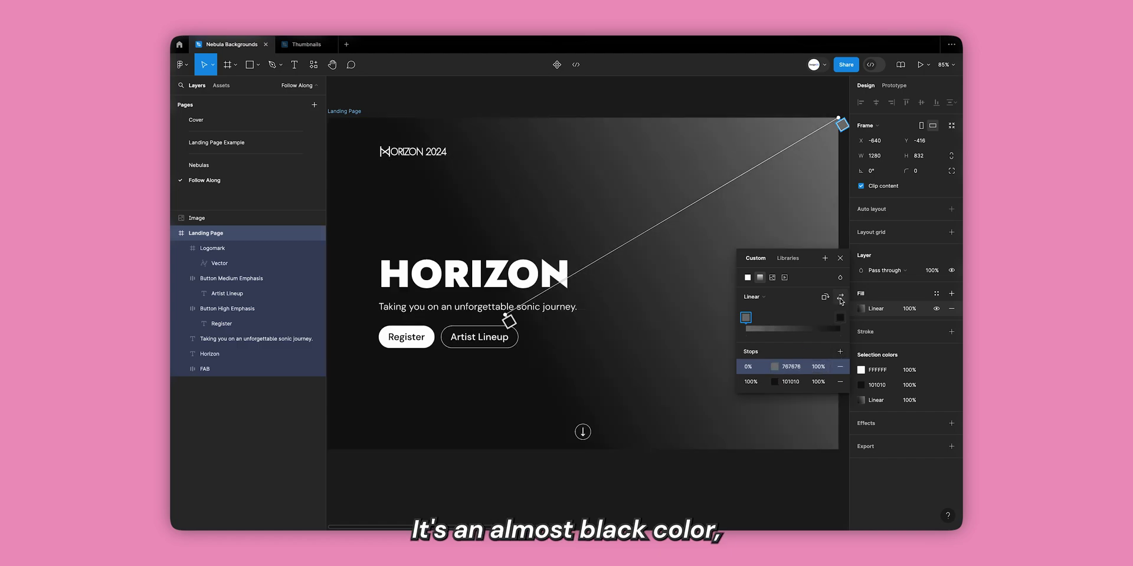
# Set the gradient's 0% stop to dark teal 00393C
pyautogui.click(774, 366)
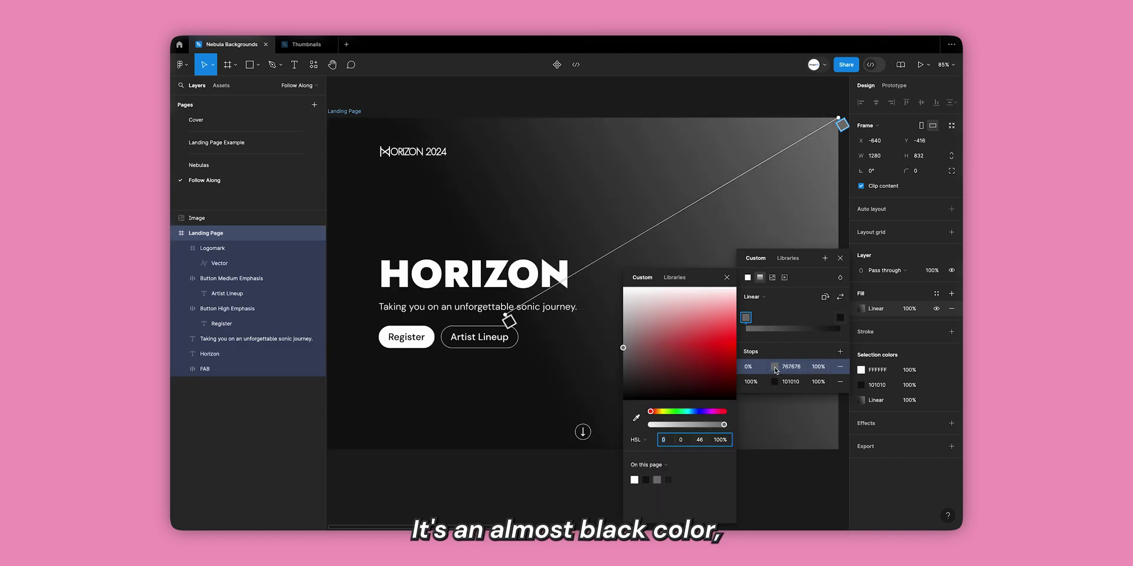
pyautogui.click(688, 411)
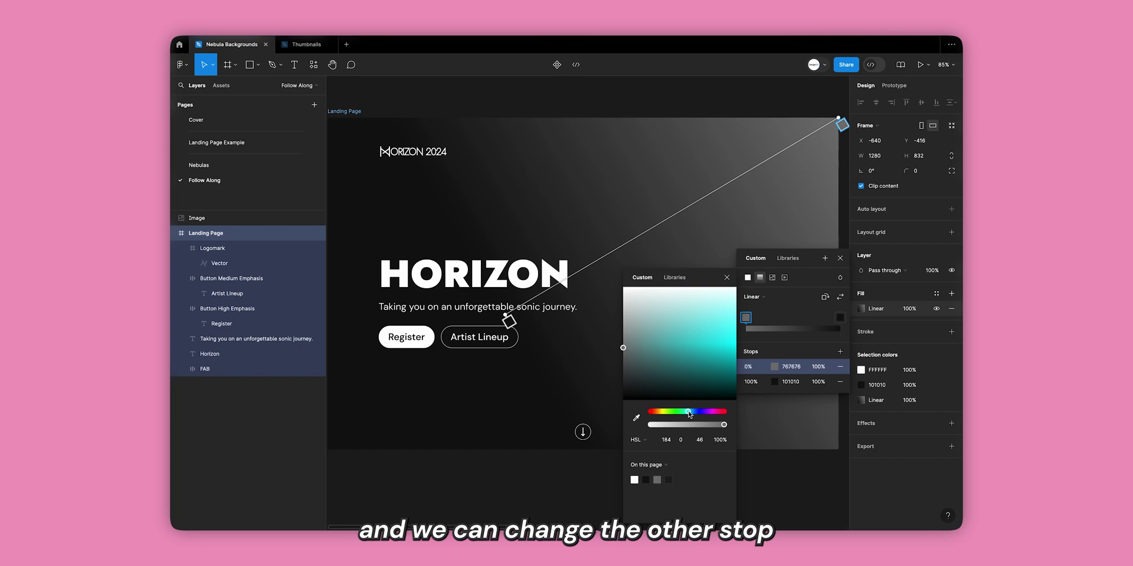
pyautogui.moveTo(719, 356); pyautogui.dragTo(745, 391)
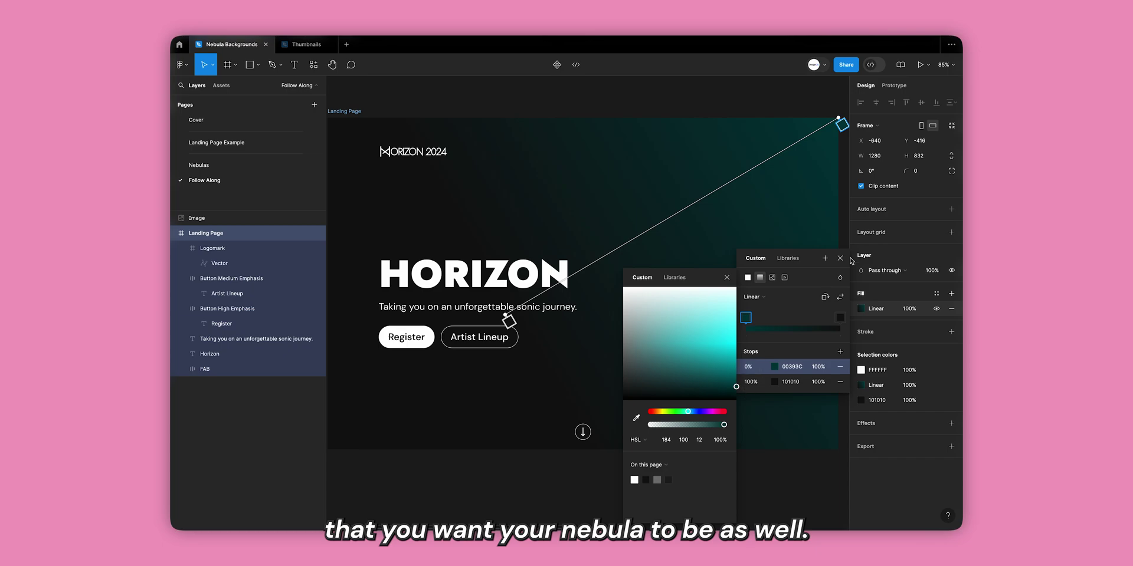
pyautogui.click(824, 274)
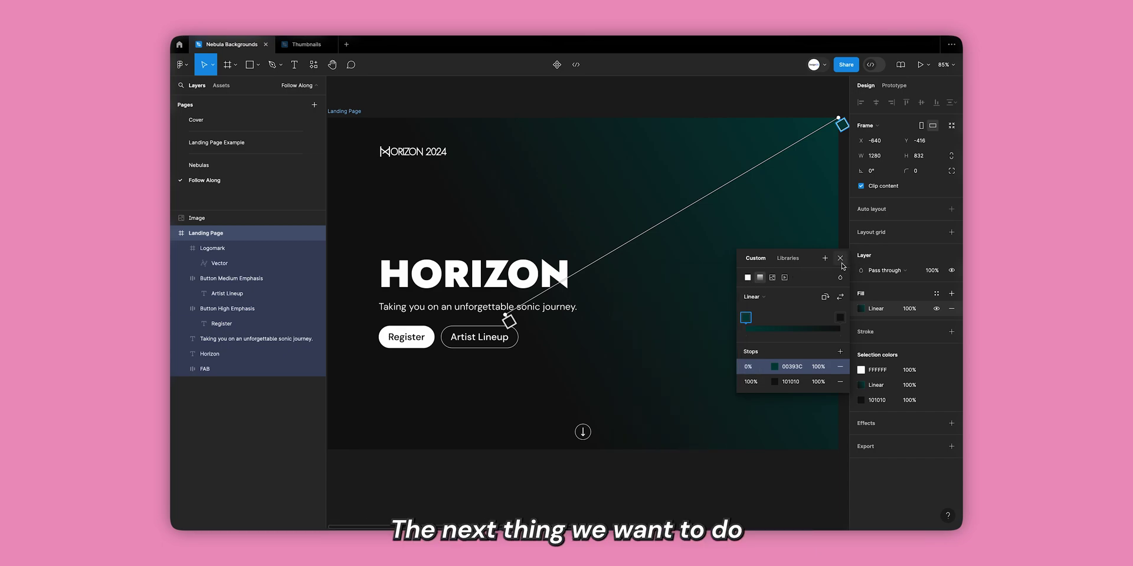
# Close the gradient settings and browse the Pexels 'stars night' photo results
pyautogui.click(840, 260)
pyautogui.click(847, 261)
pyautogui.hscroll(-1, 847, 261)
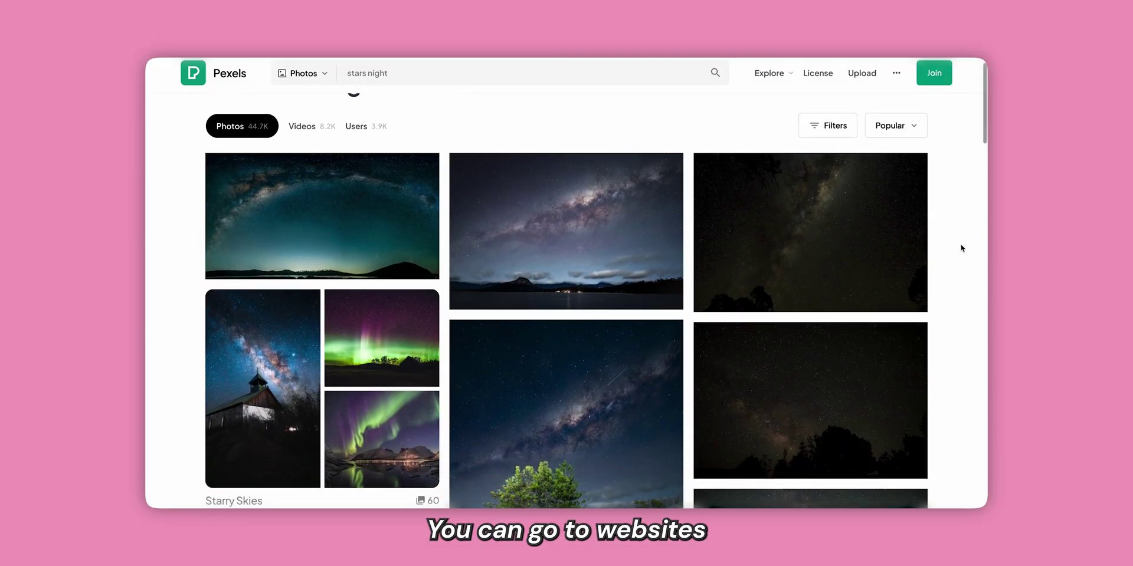
pyautogui.scroll(-5, 961, 248)
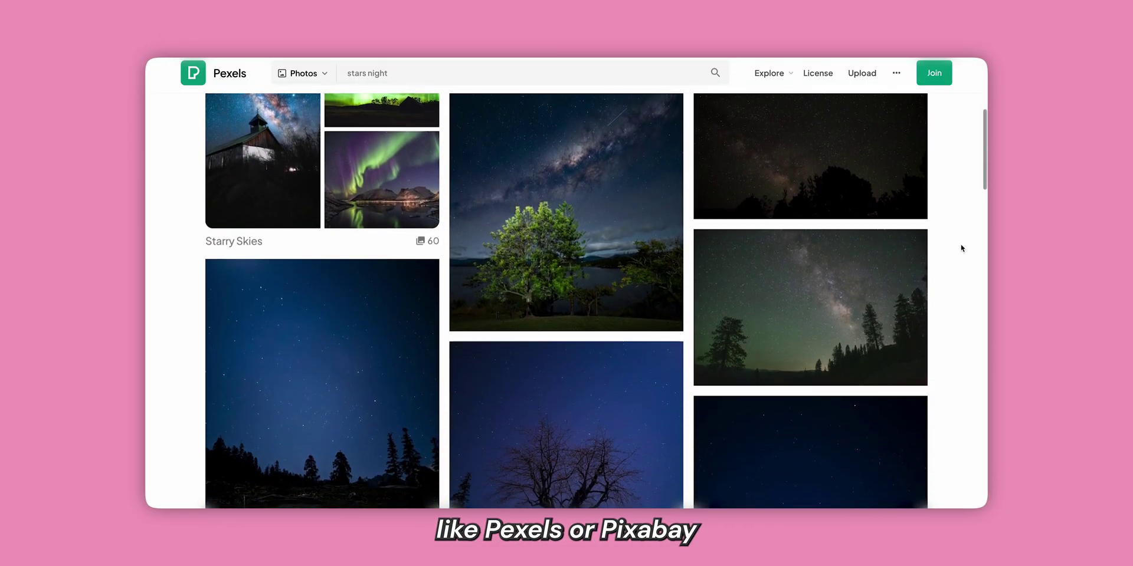
pyautogui.scroll(-6, 961, 248)
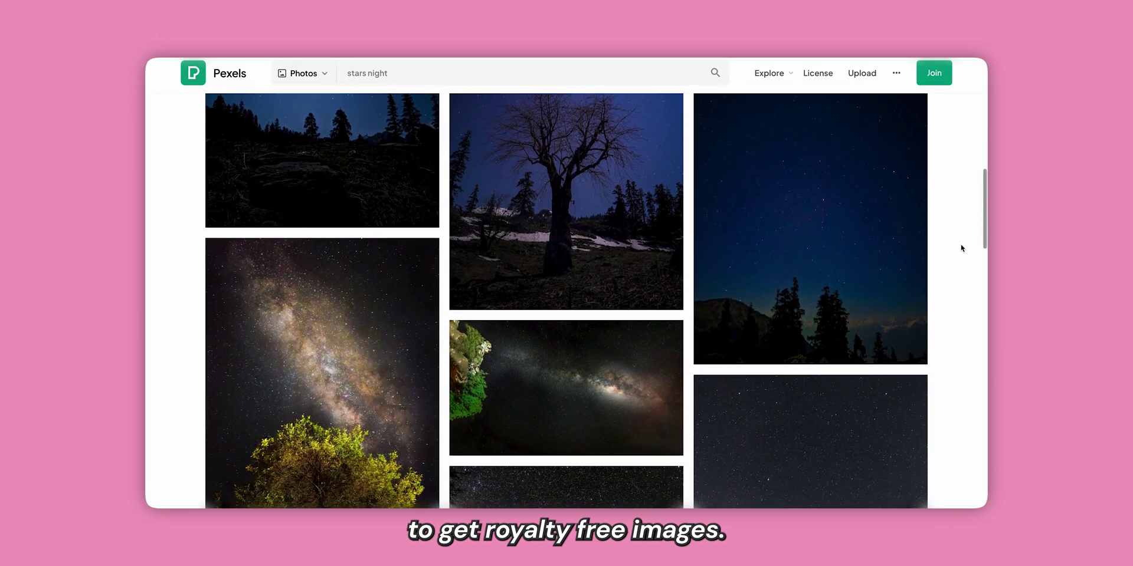
pyautogui.scroll(-7, 961, 249)
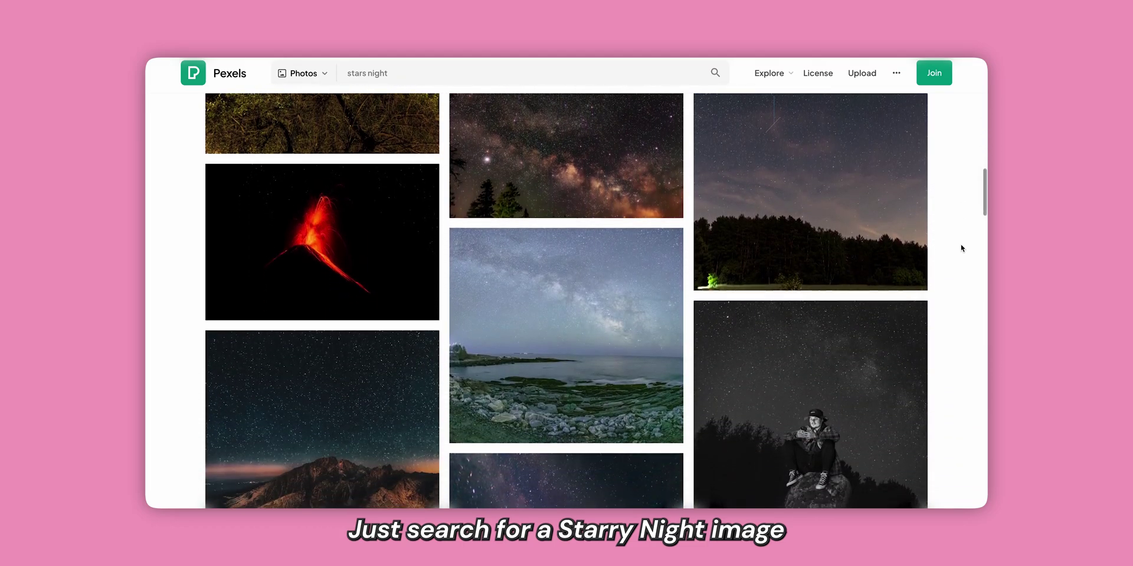
pyautogui.scroll(-5, 961, 248)
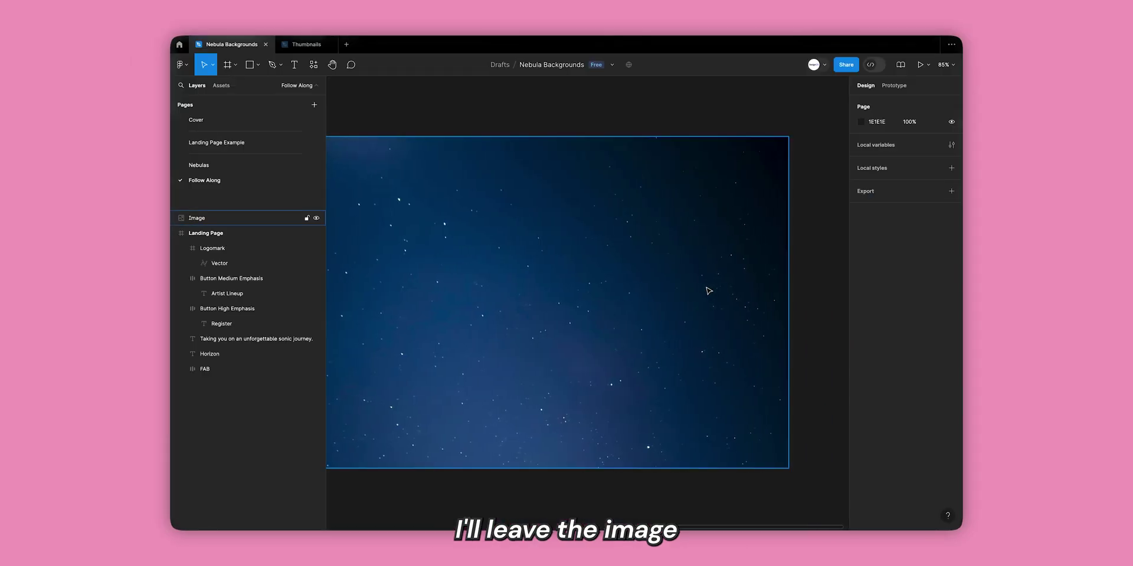
# Move the night-sky Image into the Landing Page frame, send it to the back, and zoom to it
pyautogui.click(706, 289)
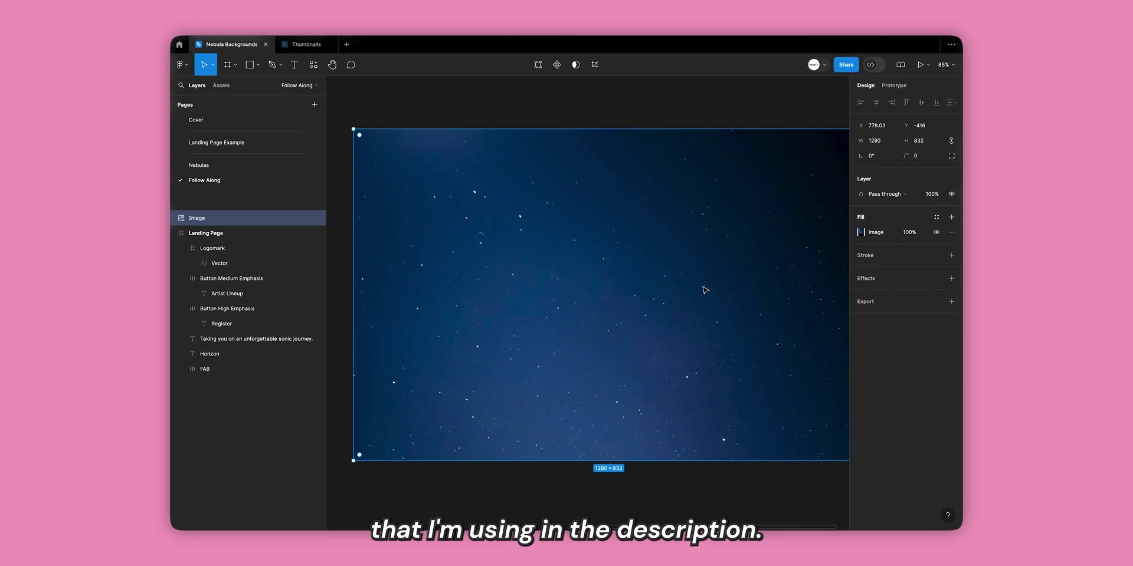
pyautogui.scroll(-5, 705, 289)
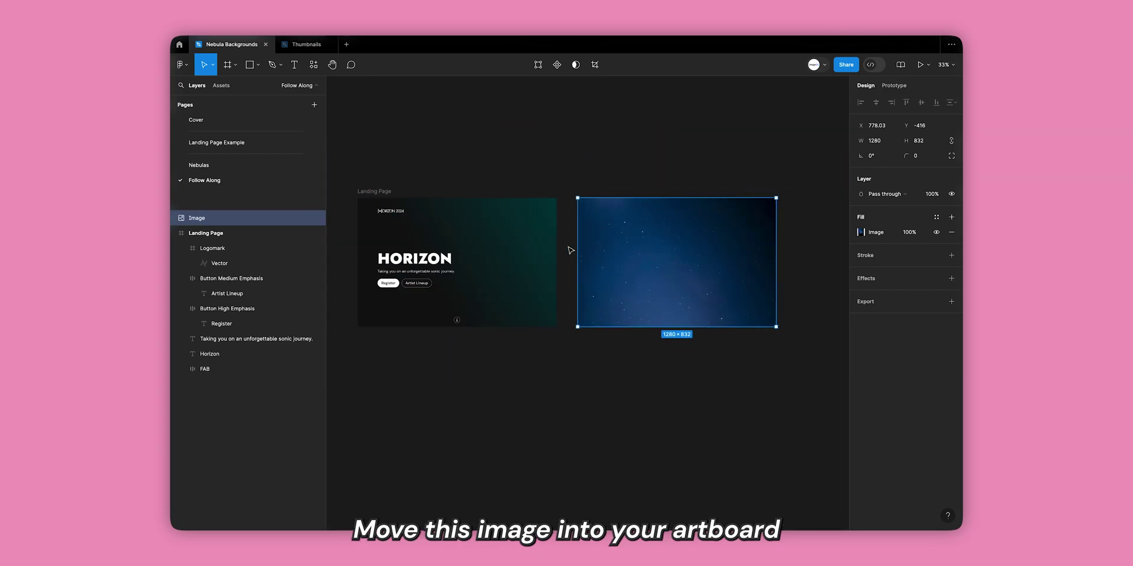
pyautogui.moveTo(626, 262); pyautogui.dragTo(475, 262)
pyautogui.press('alt+super+bracketleft')
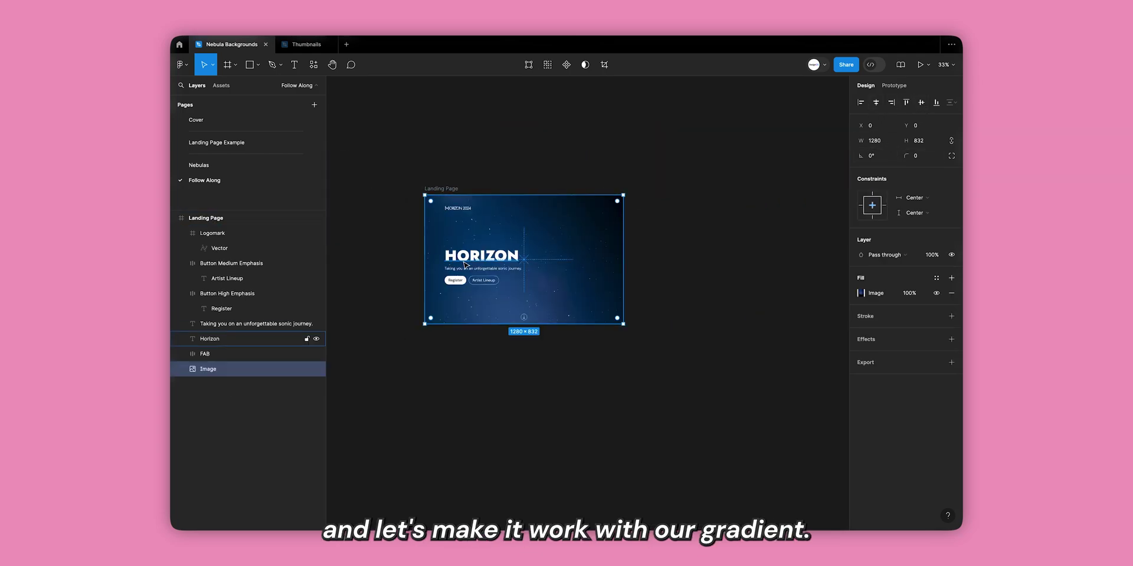
pyautogui.hotkey('shift', '2')
# Set the star image's blend mode to Color dodge and darken its shadows
pyautogui.click(859, 293)
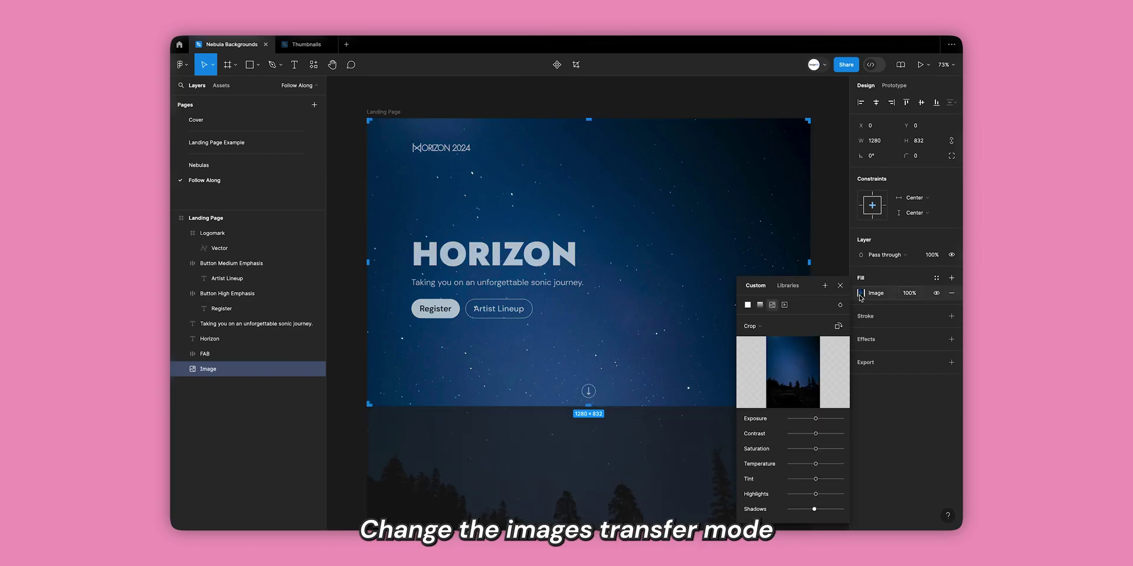
pyautogui.click(840, 305)
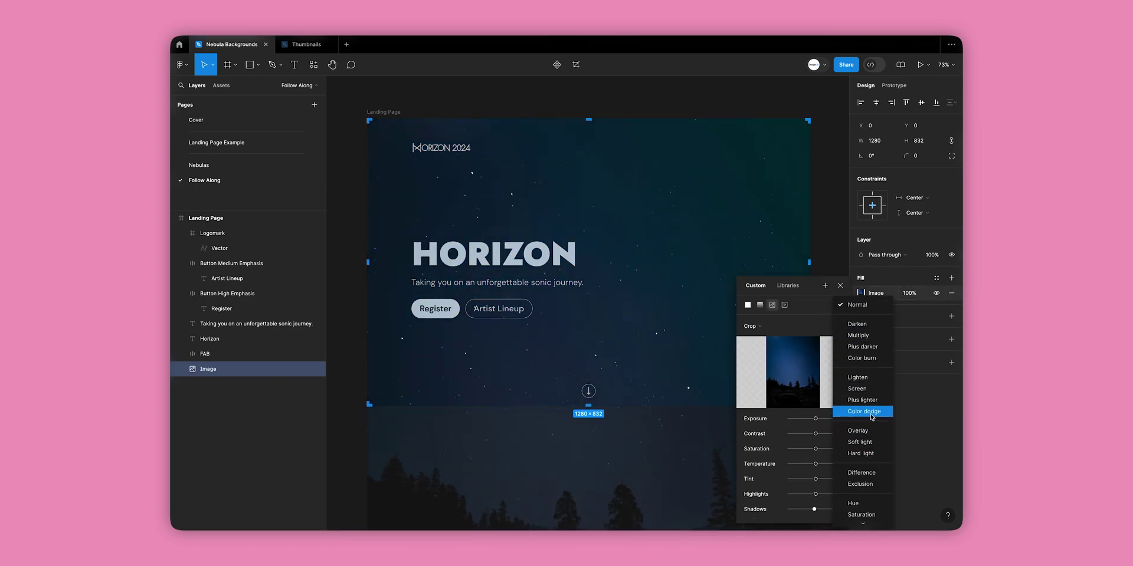
pyautogui.click(871, 413)
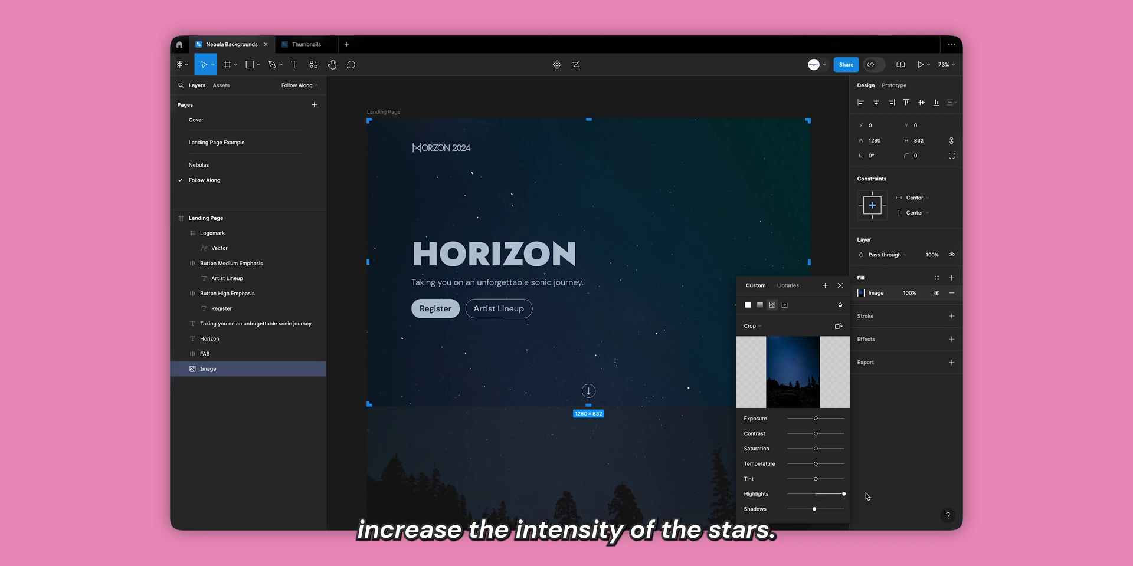
pyautogui.moveTo(806, 510); pyautogui.dragTo(788, 512)
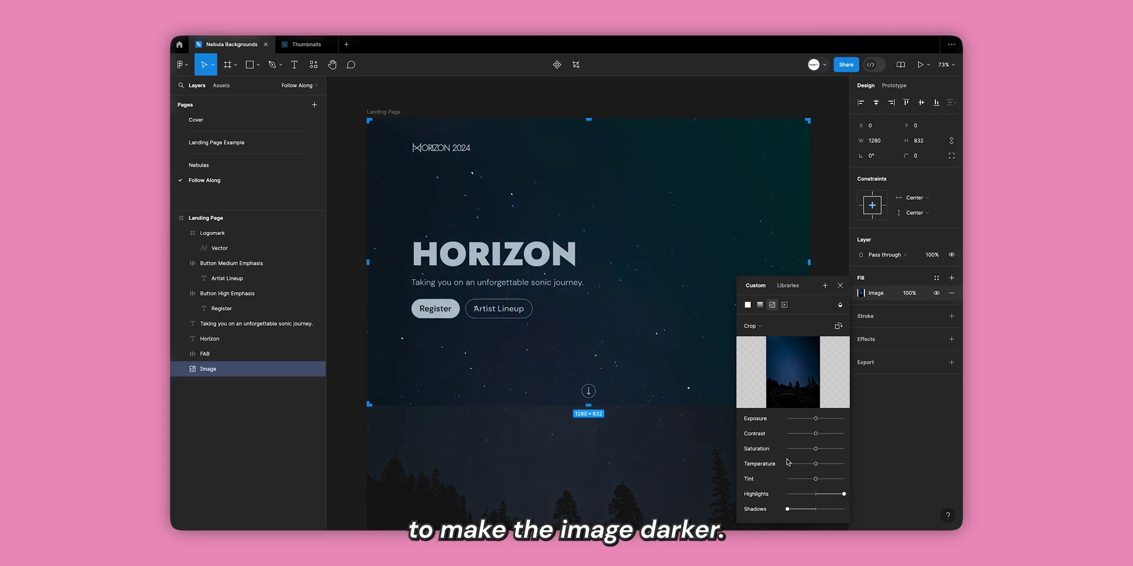
# Cool the image's colour temperature and lower its exposure, then deselect it
pyautogui.scroll(3, 585, 357)
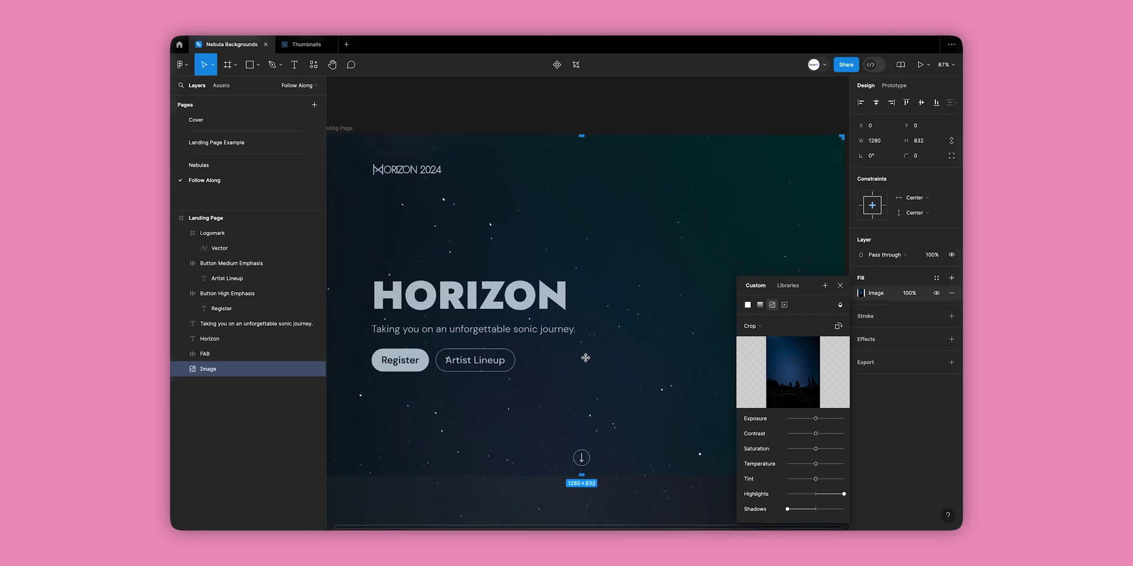
pyautogui.scroll(-2, 585, 358)
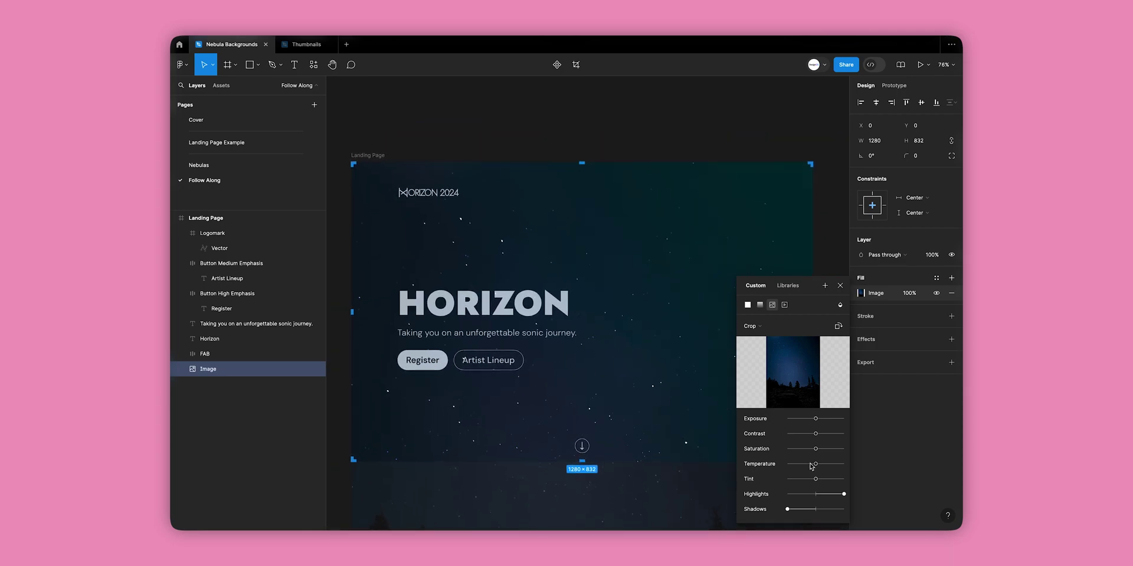
pyautogui.moveTo(815, 464); pyautogui.dragTo(807, 466)
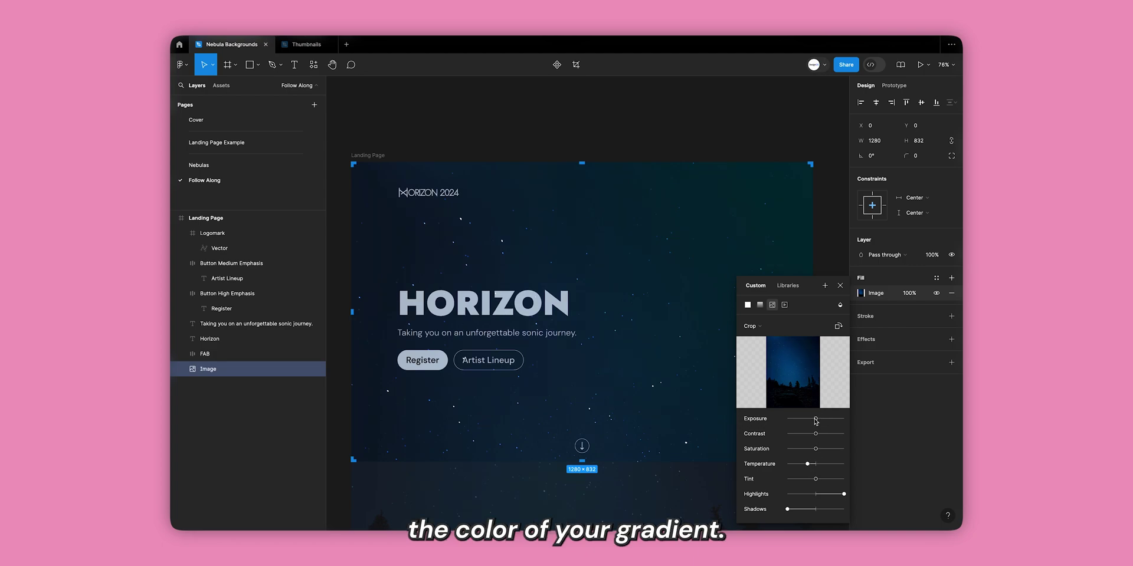
pyautogui.moveTo(815, 419); pyautogui.dragTo(806, 419)
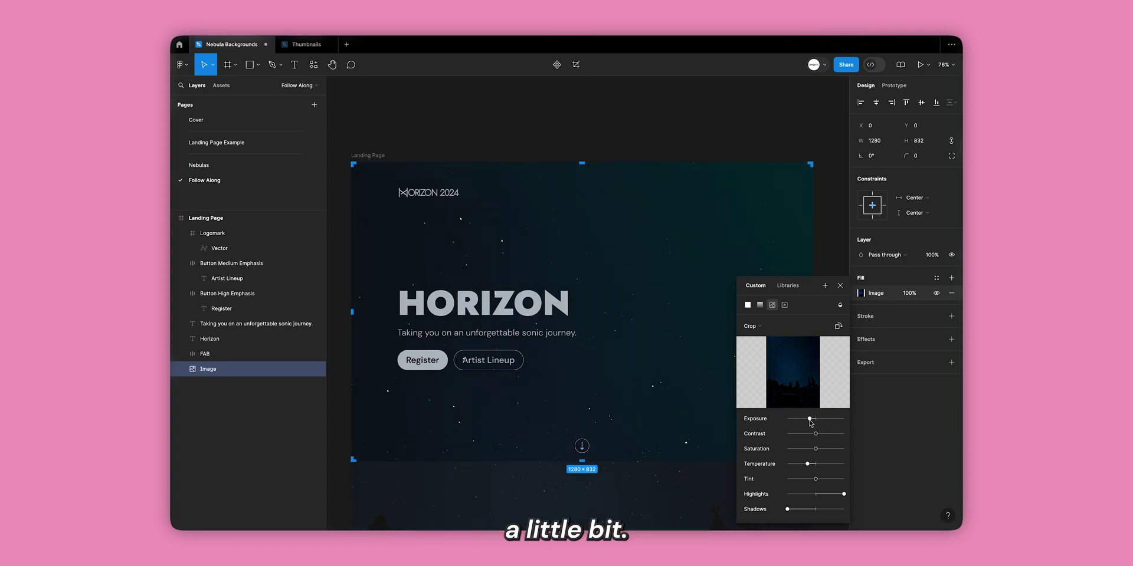
pyautogui.click(840, 286)
pyautogui.click(839, 304)
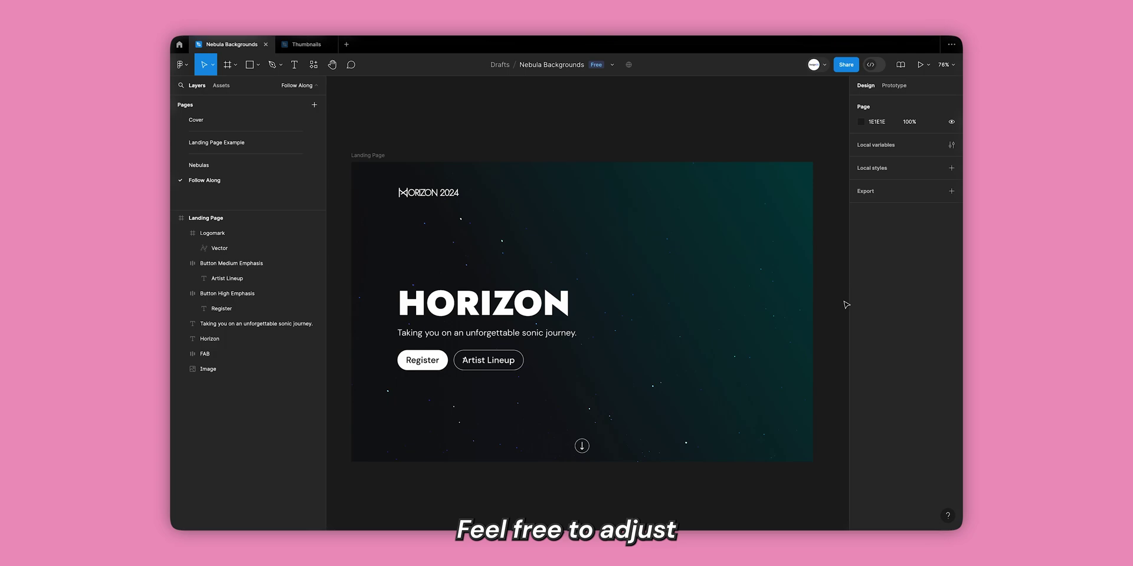
pyautogui.scroll(10, 731, 354)
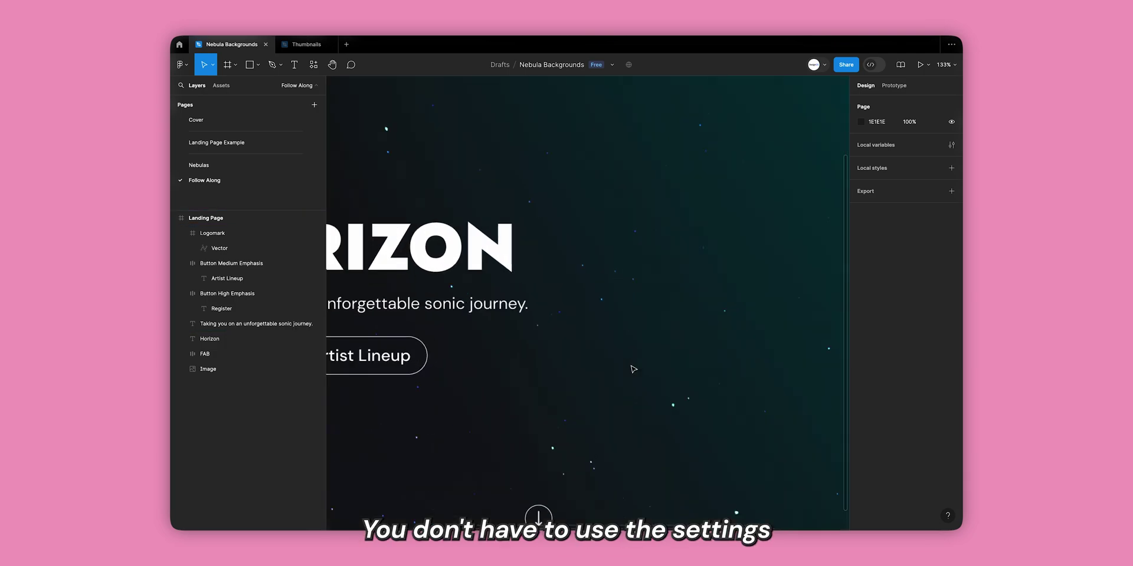
pyautogui.scroll(-10, 715, 414)
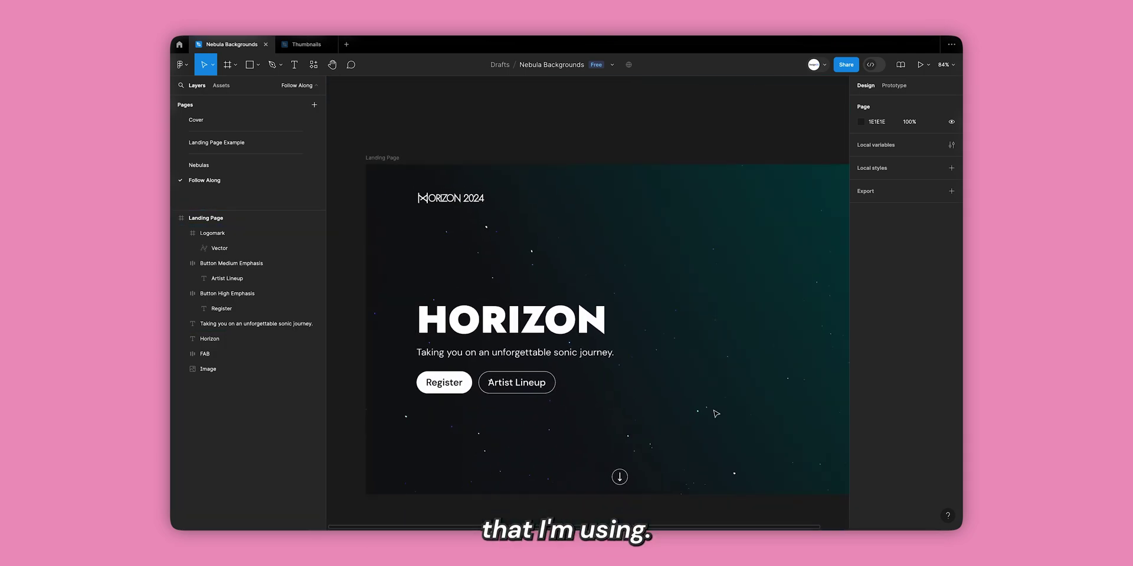
pyautogui.scroll(-1, 711, 397)
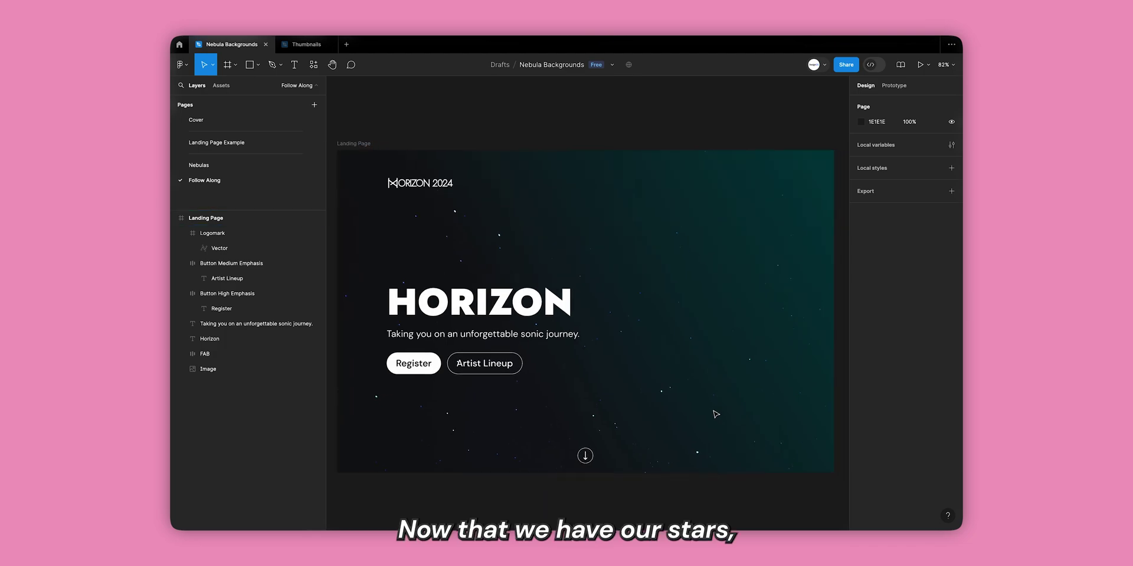
# Draw Rectangle 1, align it top-left, stretch it to the full 1280×832 frame, and layer it above Image
pyautogui.press('r')
pyautogui.click(675, 337)
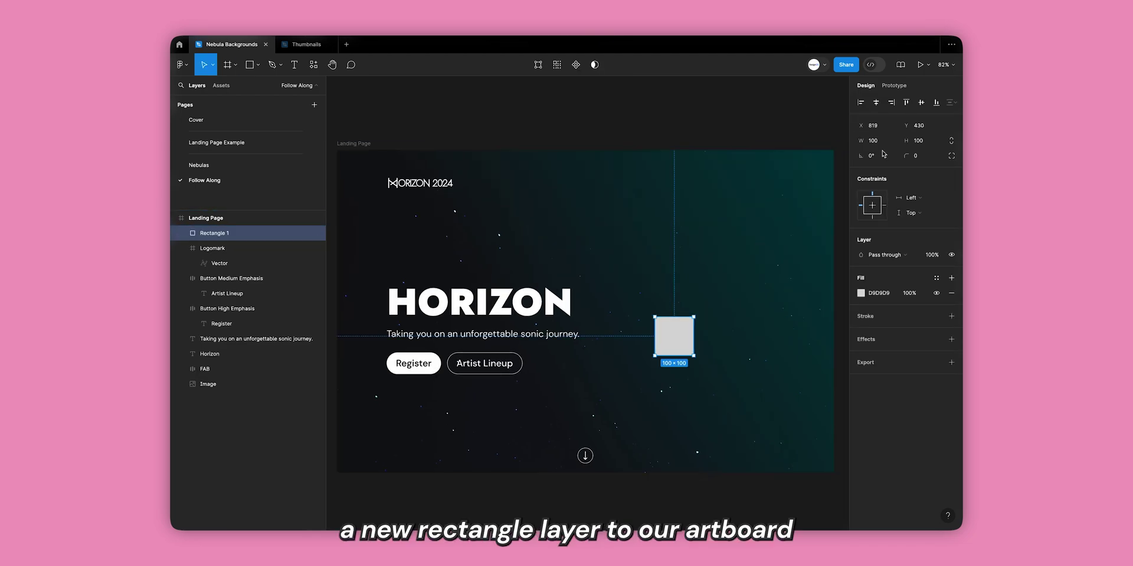
pyautogui.click(860, 102)
pyautogui.click(906, 102)
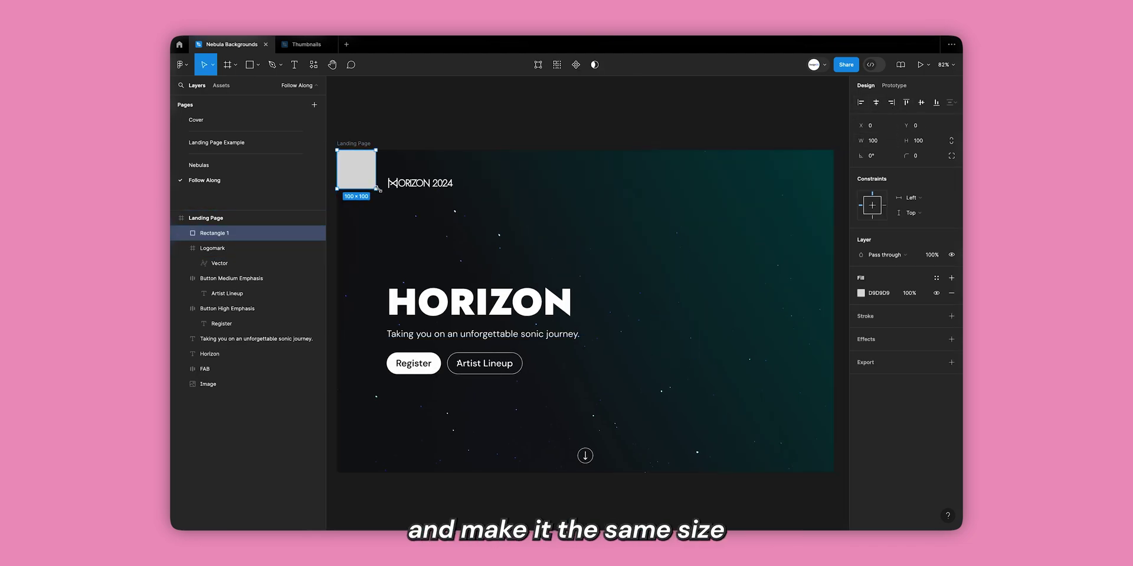
pyautogui.moveTo(378, 189); pyautogui.dragTo(833, 473)
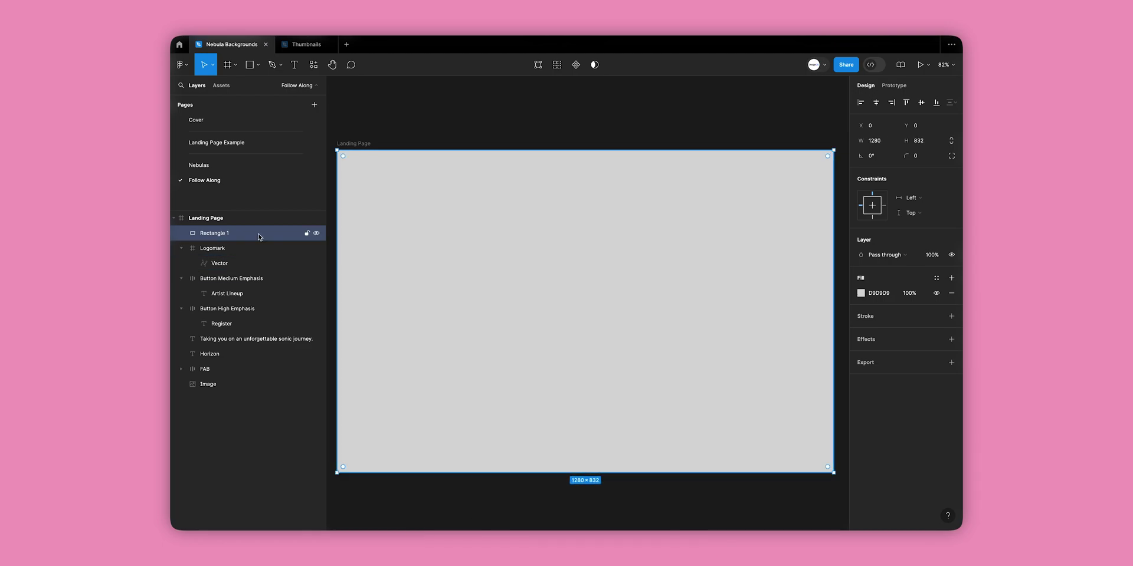
pyautogui.moveTo(258, 237); pyautogui.dragTo(255, 376)
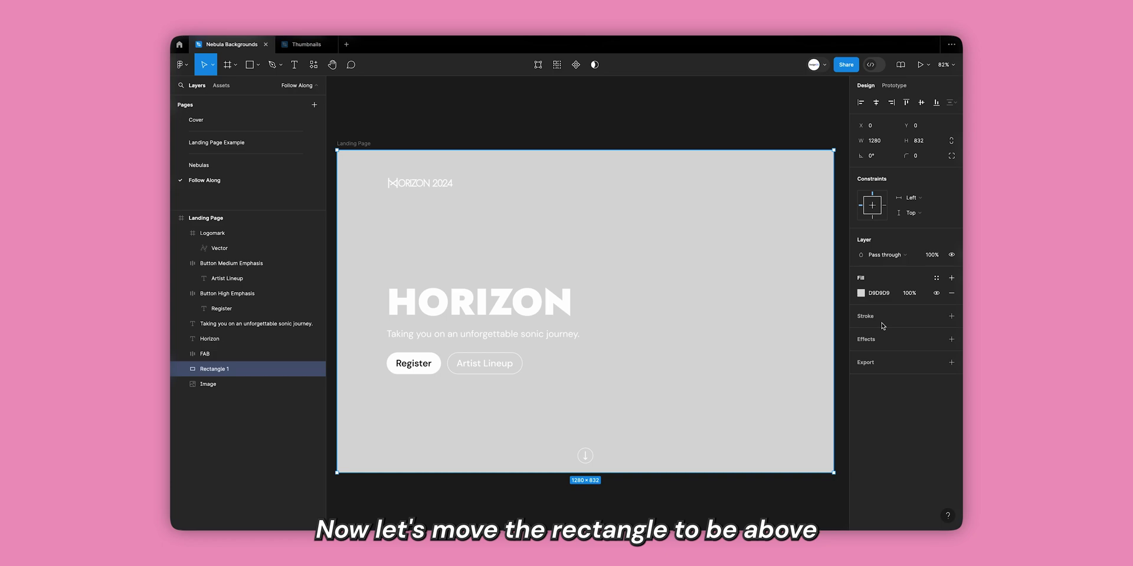
# Switch Rectangle 1's fill to a linear gradient and add three extra stops
pyautogui.click(861, 293)
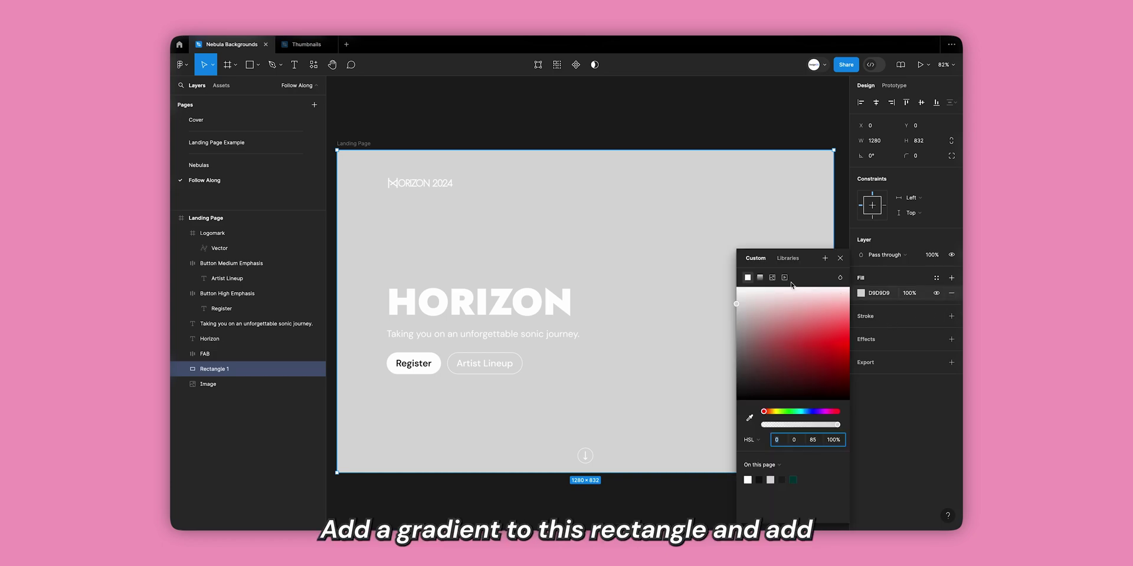
pyautogui.click(764, 278)
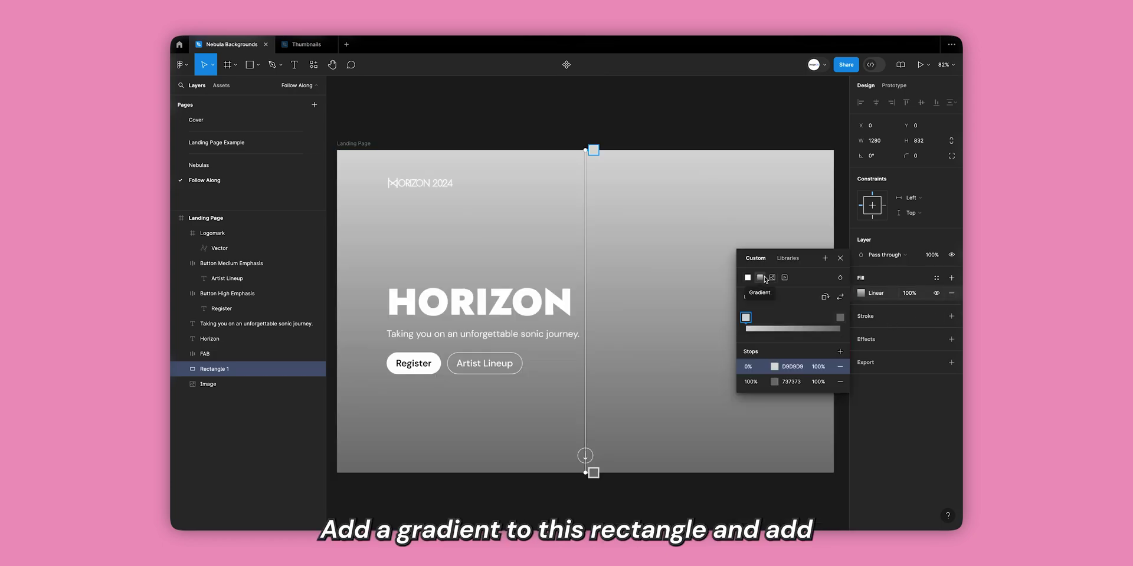
pyautogui.click(840, 352)
pyautogui.click(840, 352)
pyautogui.click(840, 351)
pyautogui.click(840, 352)
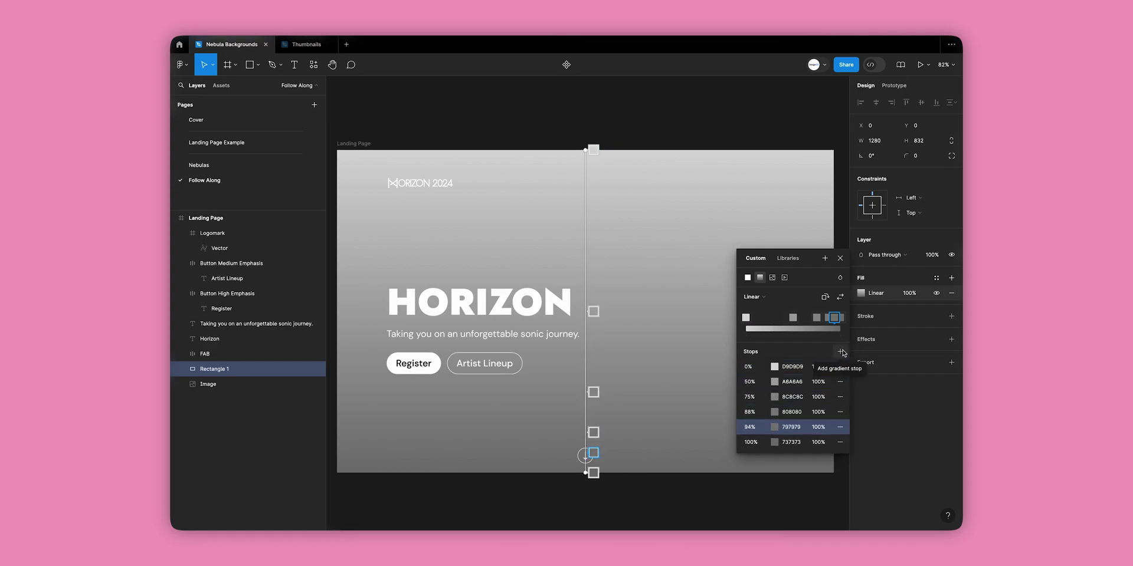
# Set the stop positions to 25, 49, 50 and 51%, and add a 75% stop
pyautogui.click(753, 382)
pyautogui.write('25')
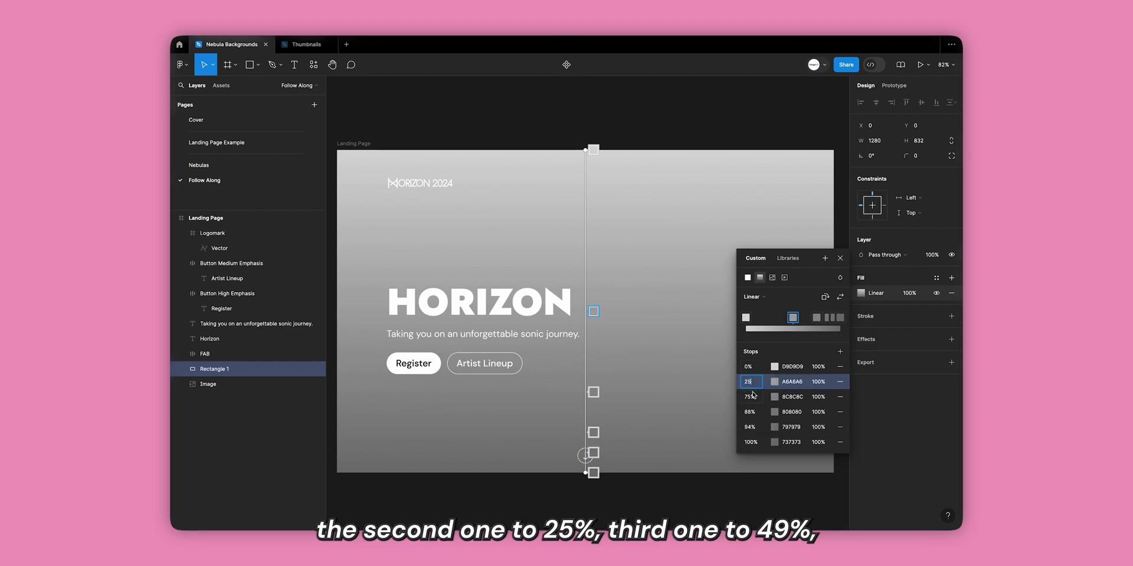
pyautogui.click(753, 394)
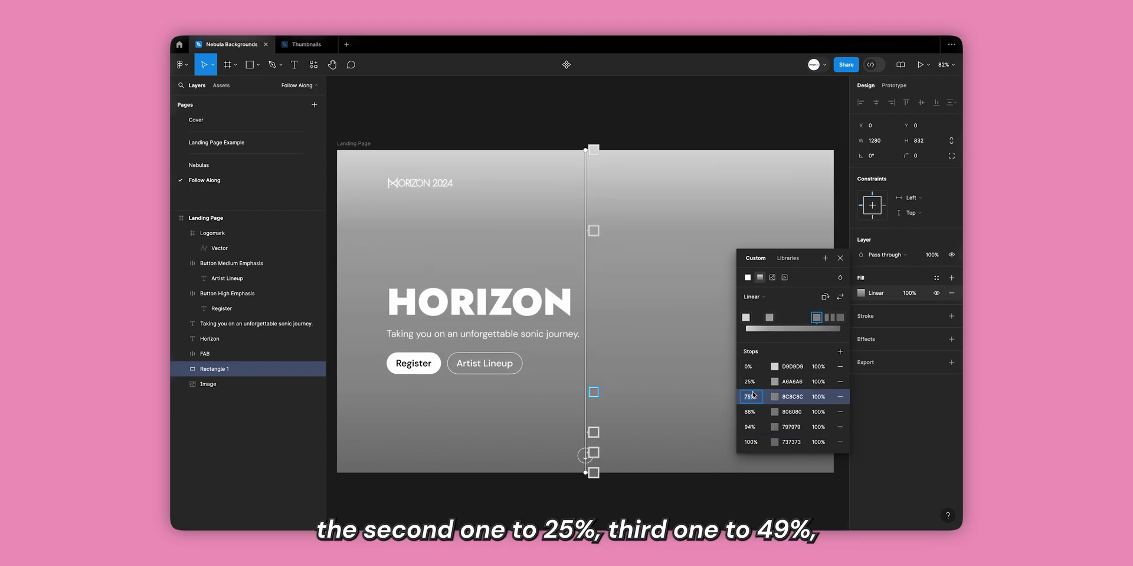
pyautogui.write('49')
pyautogui.click(753, 411)
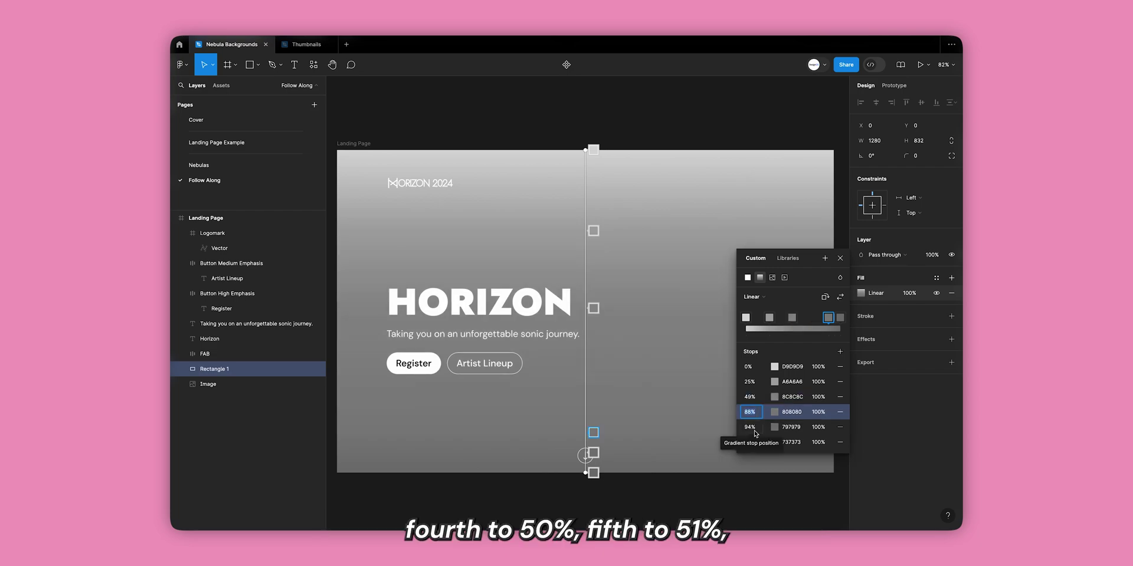
pyautogui.write('50')
pyautogui.click(749, 427)
pyautogui.write('51')
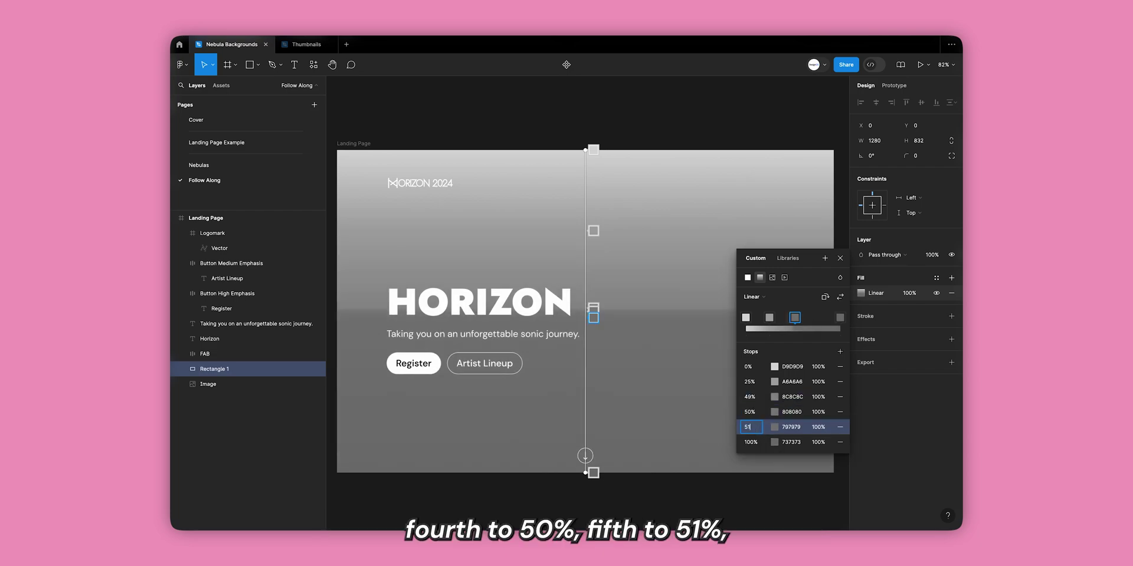
pyautogui.press('Return')
pyautogui.click(840, 353)
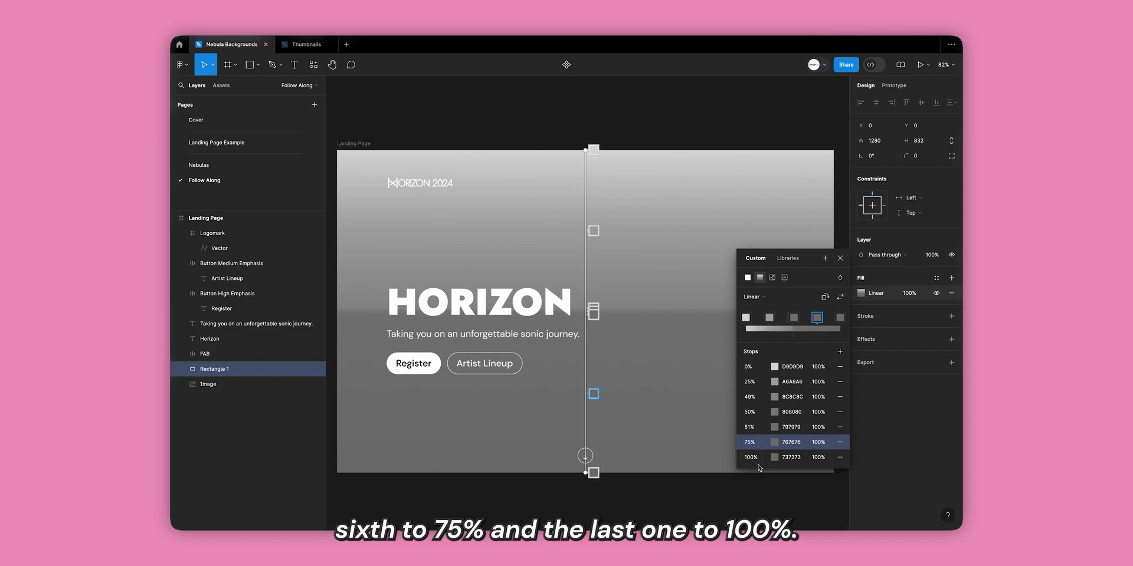
# Make the gradient radial and stretch it from the top-right corner toward the Register button
pyautogui.click(768, 303)
pyautogui.click(767, 310)
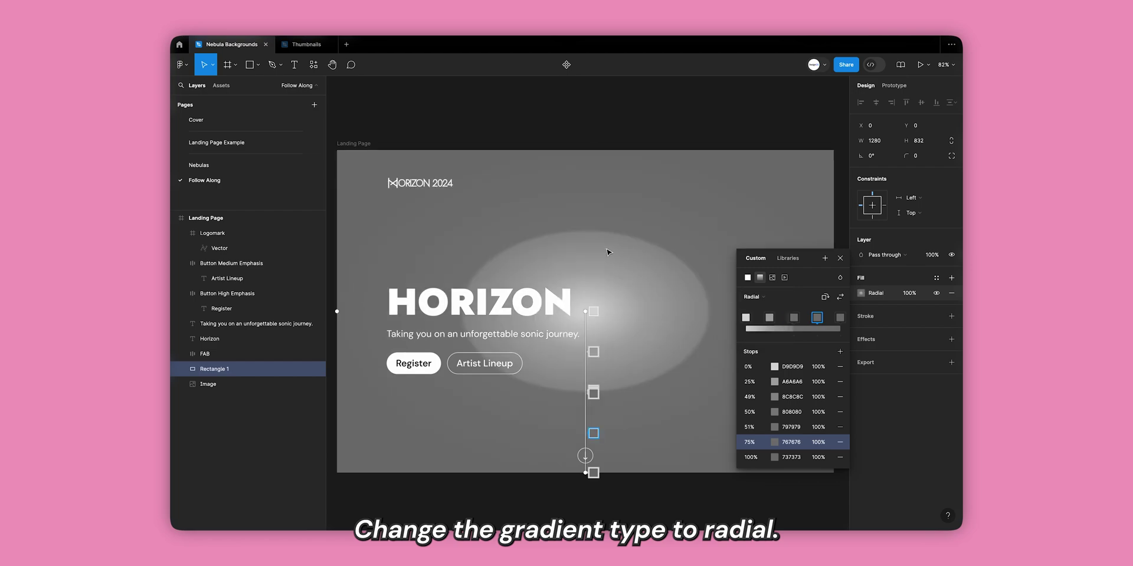
pyautogui.scroll(-2, 607, 253)
pyautogui.hscroll(3, 607, 252)
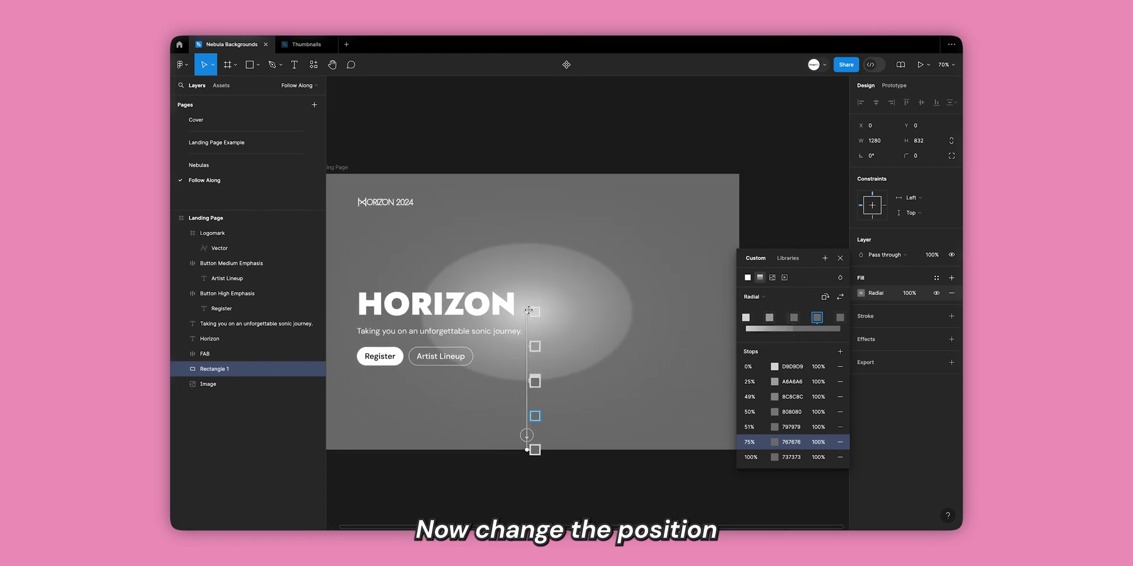
pyautogui.moveTo(528, 310); pyautogui.dragTo(739, 175)
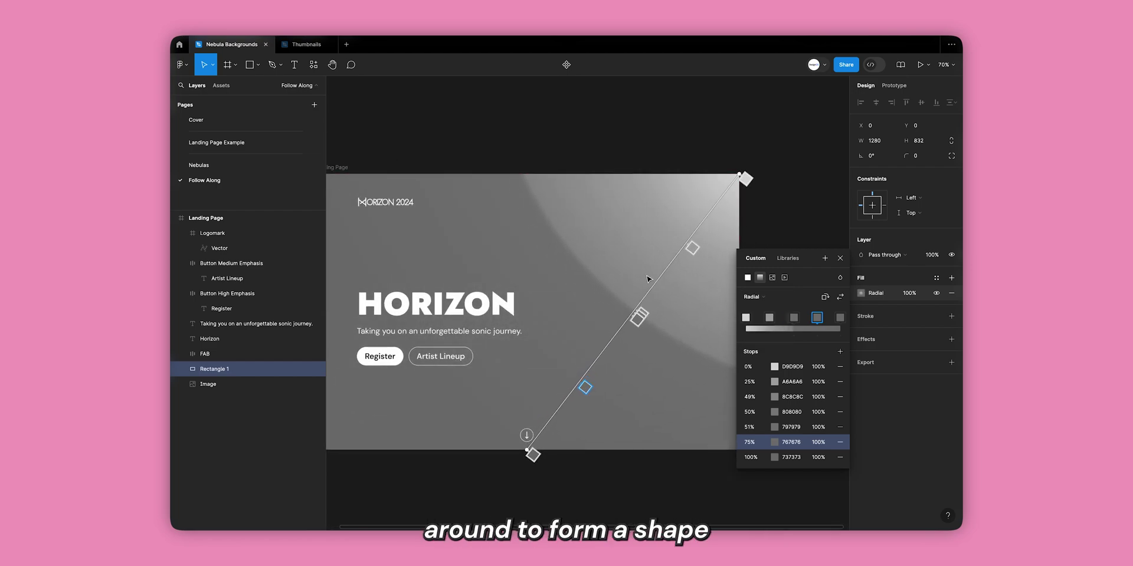
pyautogui.moveTo(525, 450); pyautogui.dragTo(369, 379)
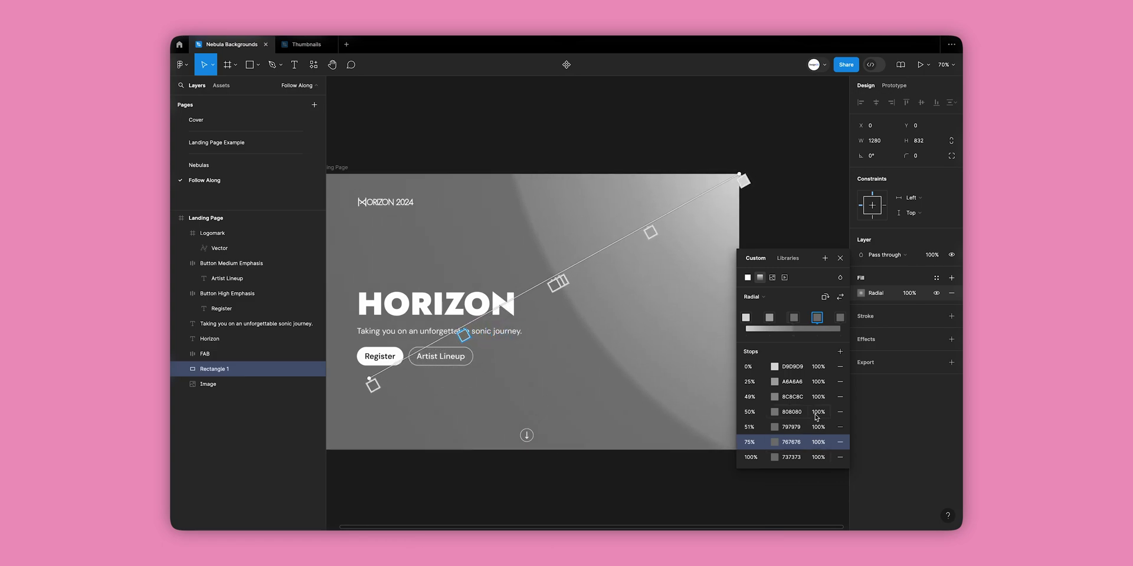
pyautogui.hscroll(-5, 615, 387)
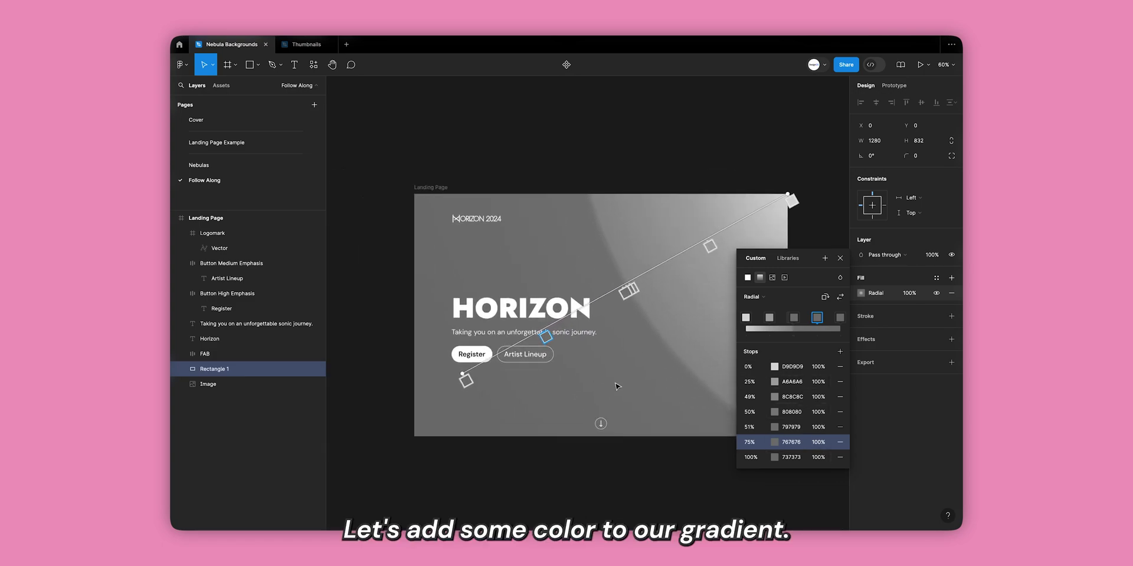
pyautogui.hscroll(2, 615, 386)
# Set the 0% stop to light cyan A0F4FF at 10% opacity
pyautogui.click(792, 366)
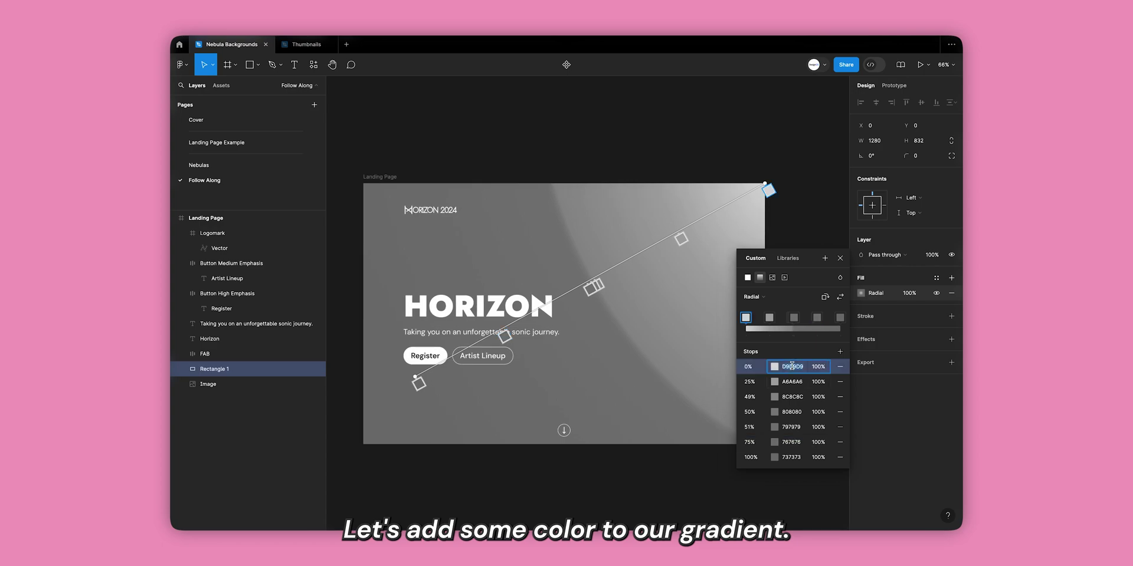
pyautogui.click(775, 367)
pyautogui.click(691, 412)
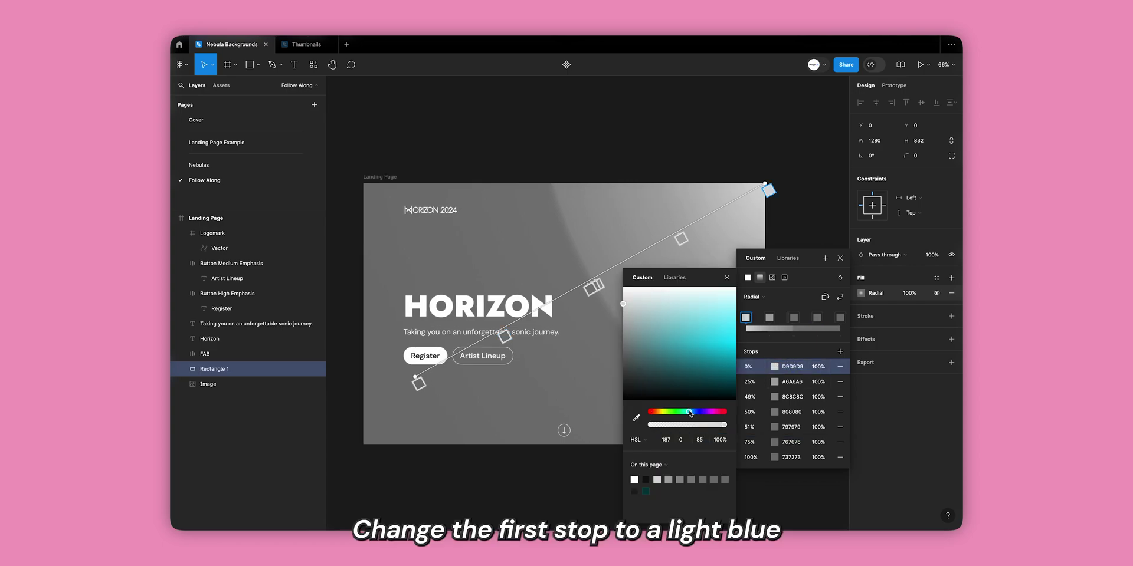
pyautogui.moveTo(729, 329); pyautogui.dragTo(743, 302)
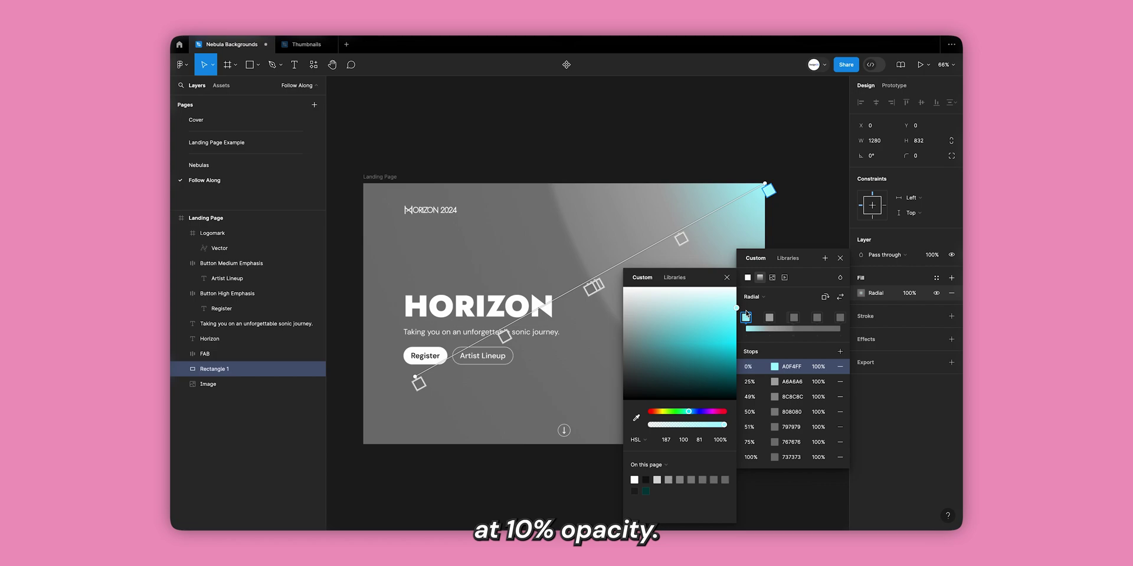
pyautogui.click(824, 371)
pyautogui.write('10')
pyautogui.press('Return')
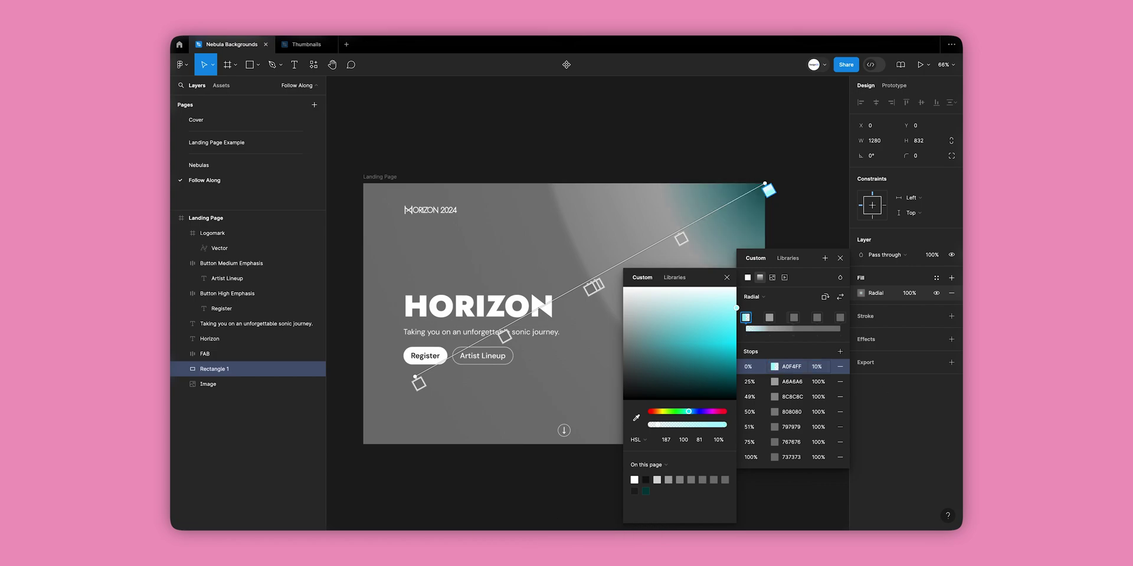
# Set the 25% stop to saturated blue 163BFF at 25% opacity
pyautogui.click(798, 382)
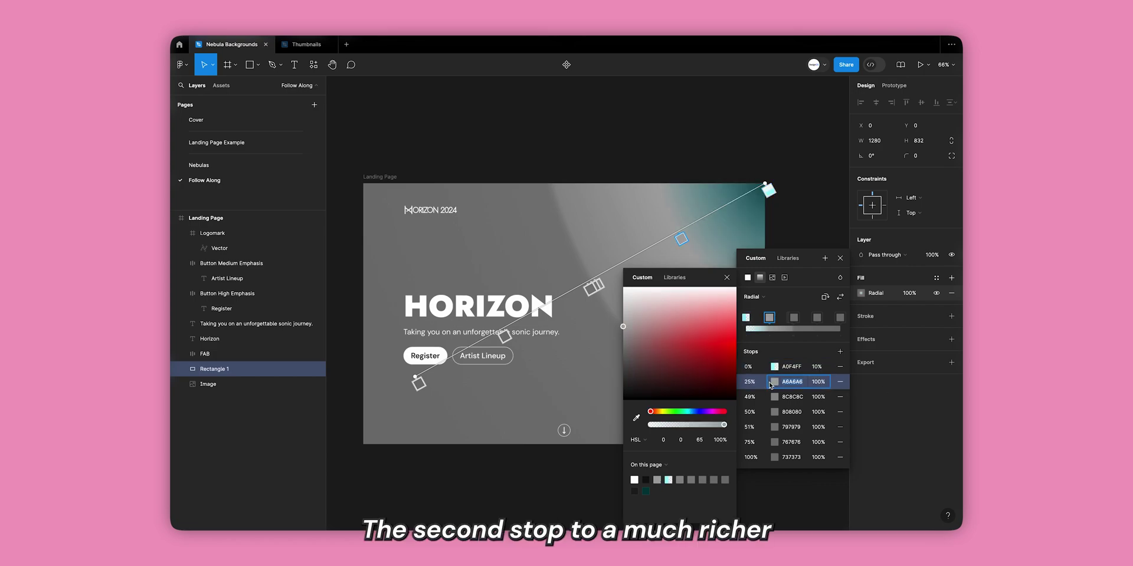
pyautogui.click(698, 412)
pyautogui.moveTo(710, 371); pyautogui.dragTo(748, 341)
pyautogui.click(806, 383)
pyautogui.write('2')
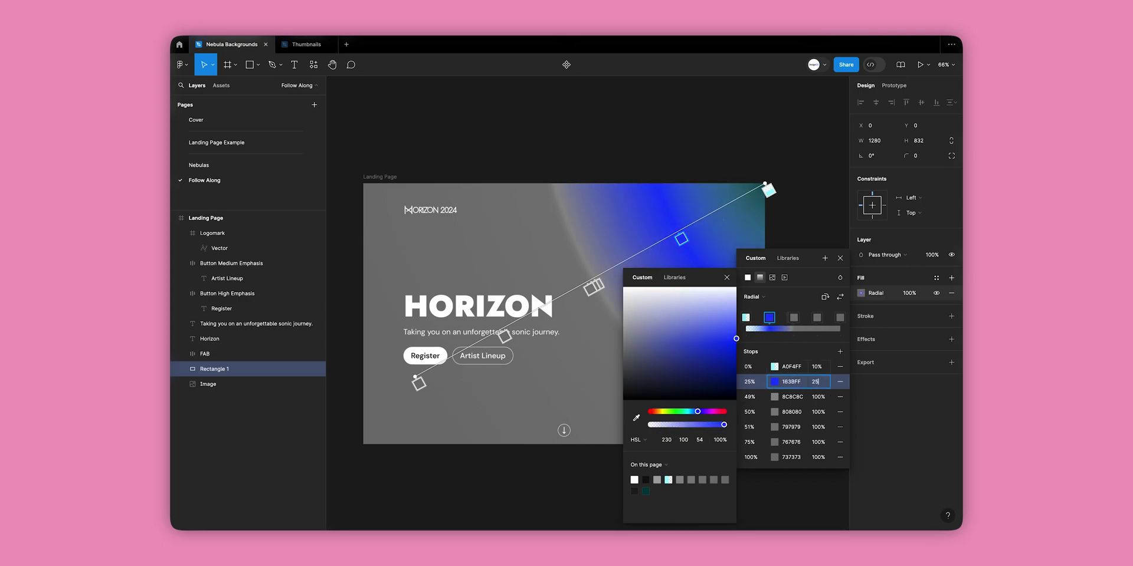
pyautogui.write('5')
pyautogui.press('Return')
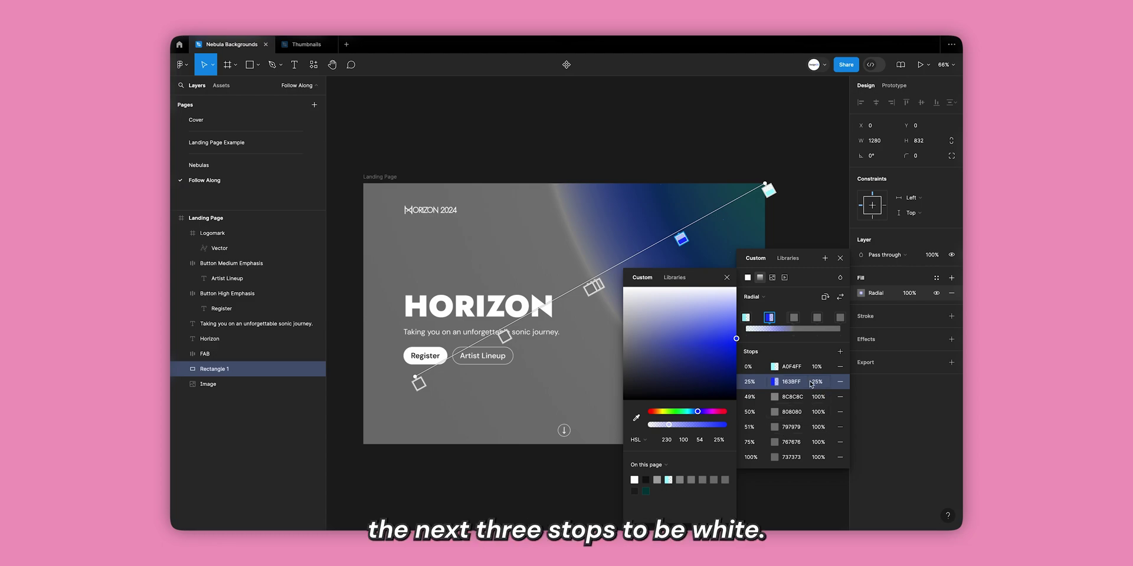
# Make the 49%, 50% and 51% stops white (FFFFFF)
pyautogui.click(790, 398)
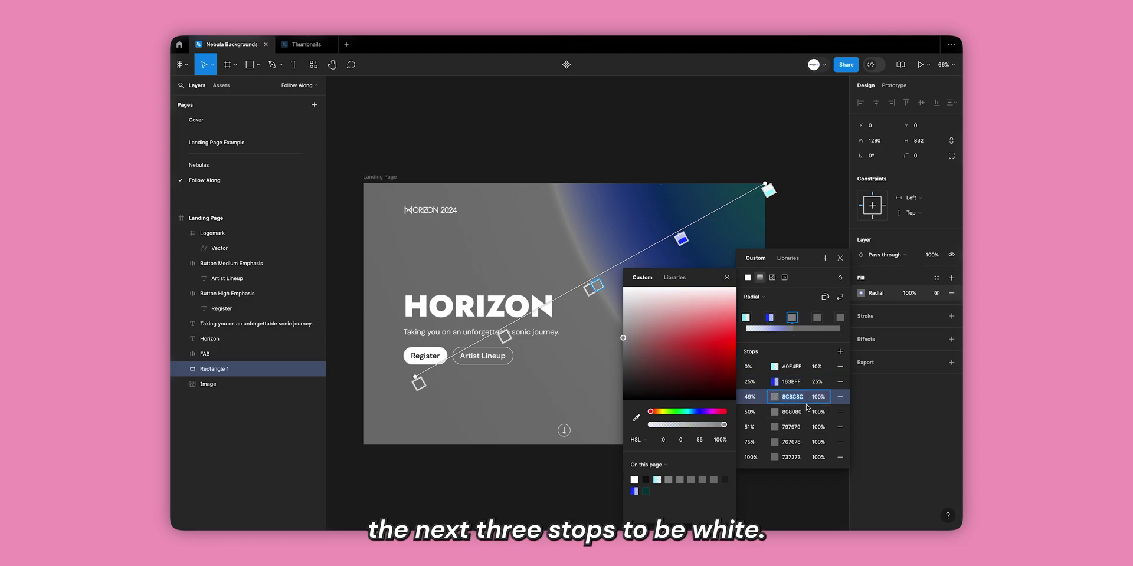
pyautogui.write('F')
pyautogui.press('Return')
pyautogui.click(790, 412)
pyautogui.write('F')
pyautogui.press('Return')
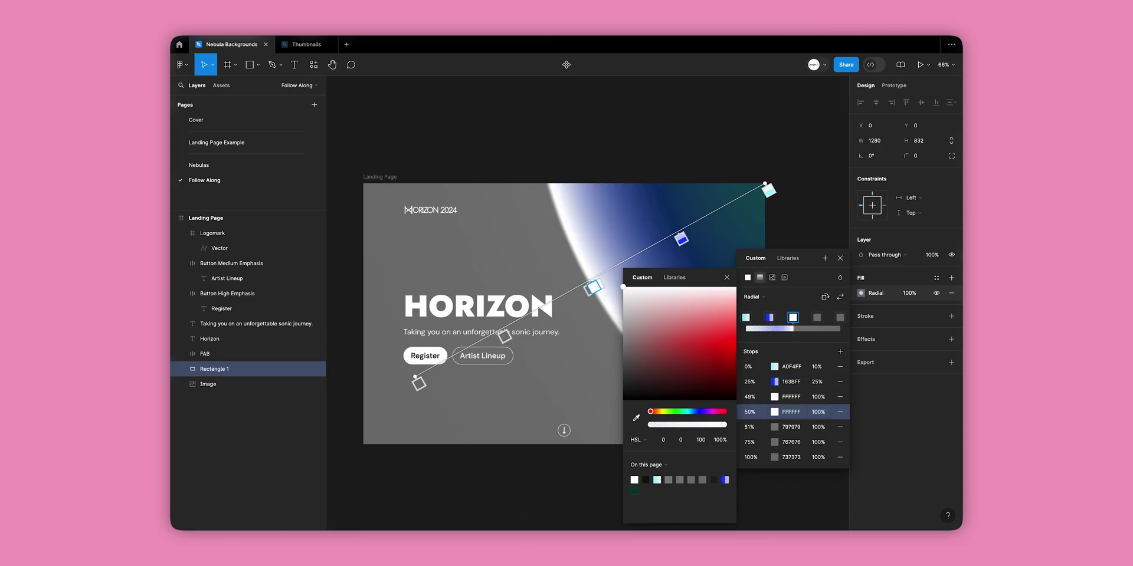
pyautogui.click(796, 428)
pyautogui.write('F')
pyautogui.press('Return')
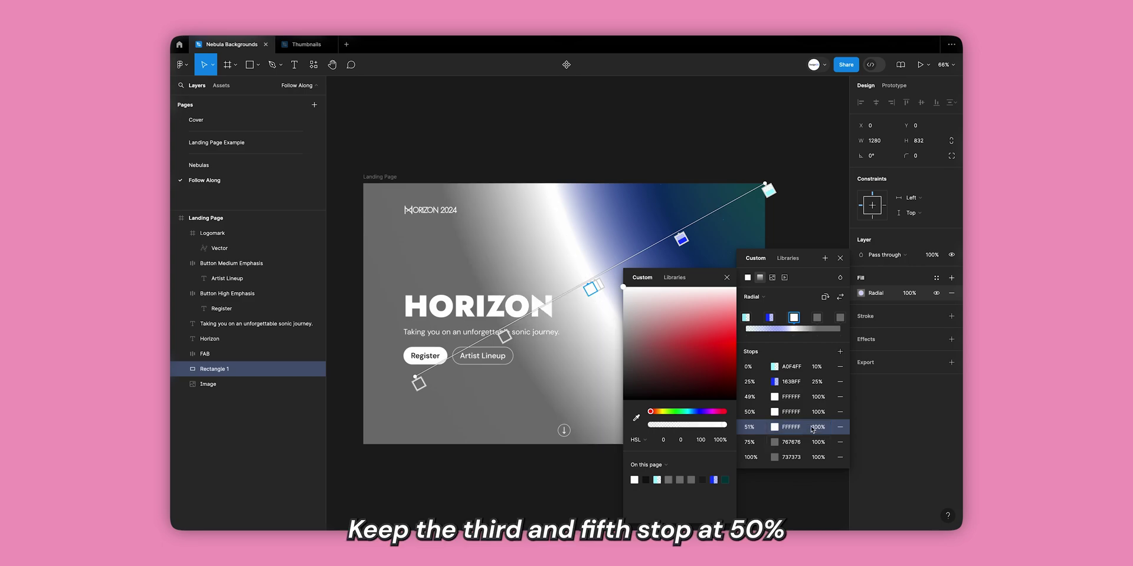
# Lower the 49% and 51% white stops to 50% opacity
pyautogui.click(824, 398)
pyautogui.write('50')
pyautogui.press('Return')
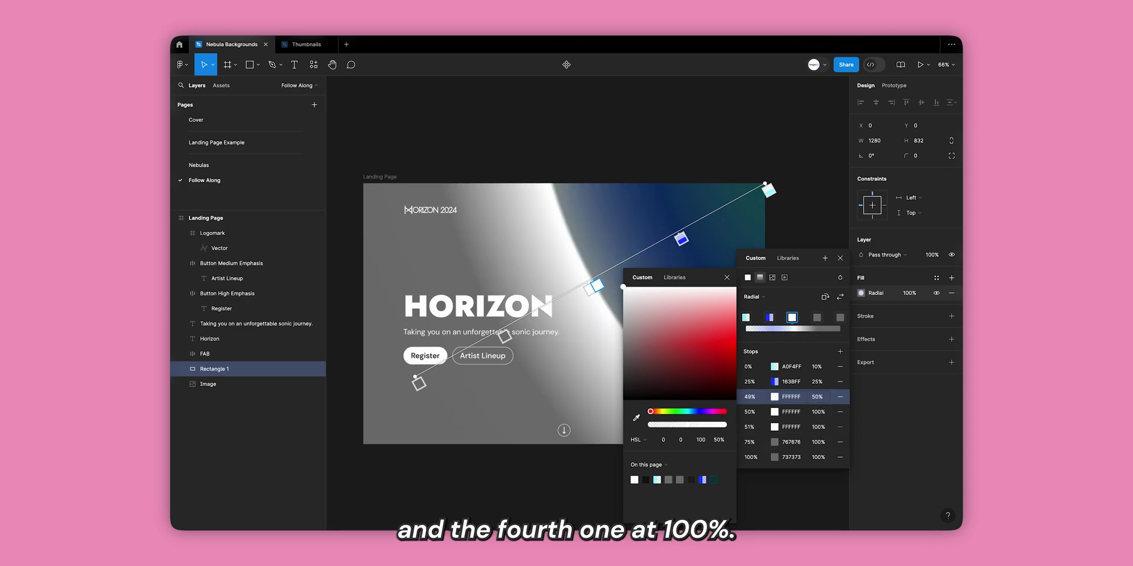
pyautogui.click(822, 427)
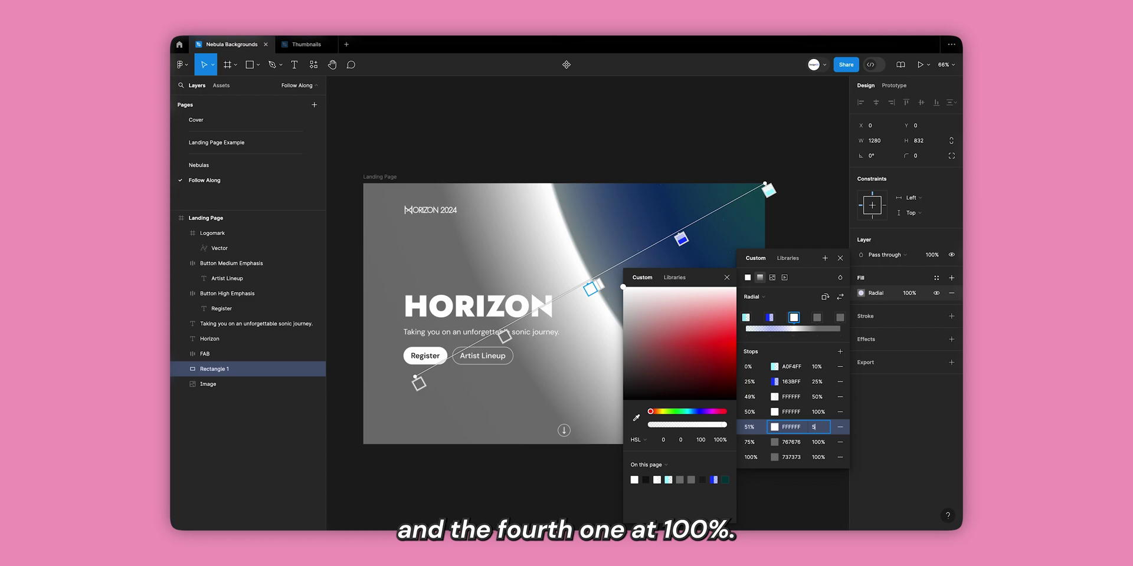
pyautogui.write('50')
pyautogui.press('Return')
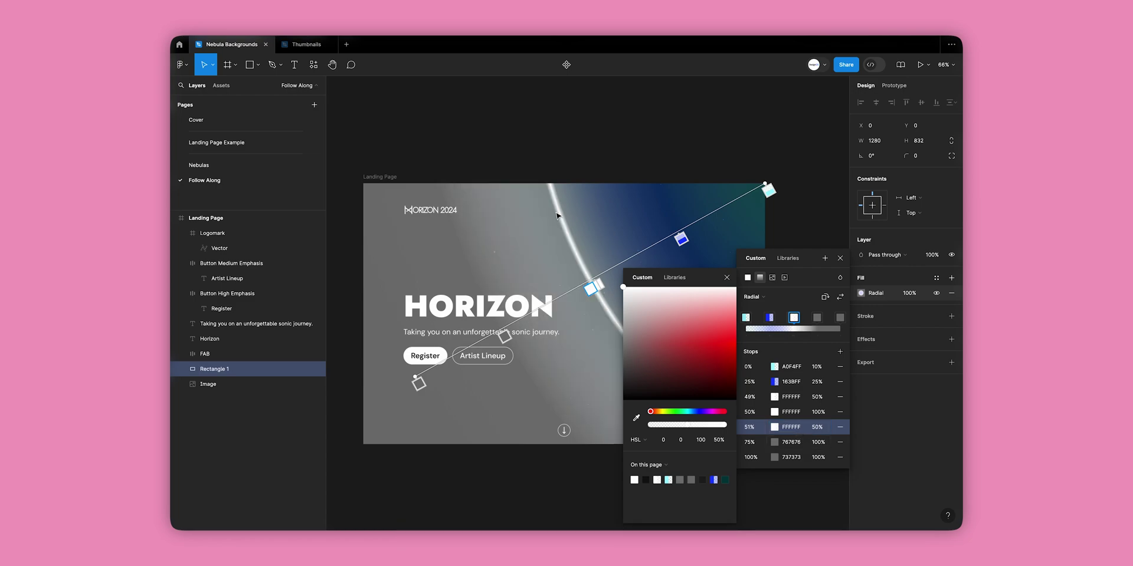
pyautogui.scroll(5, 520, 185)
pyautogui.scroll(-4, 529, 263)
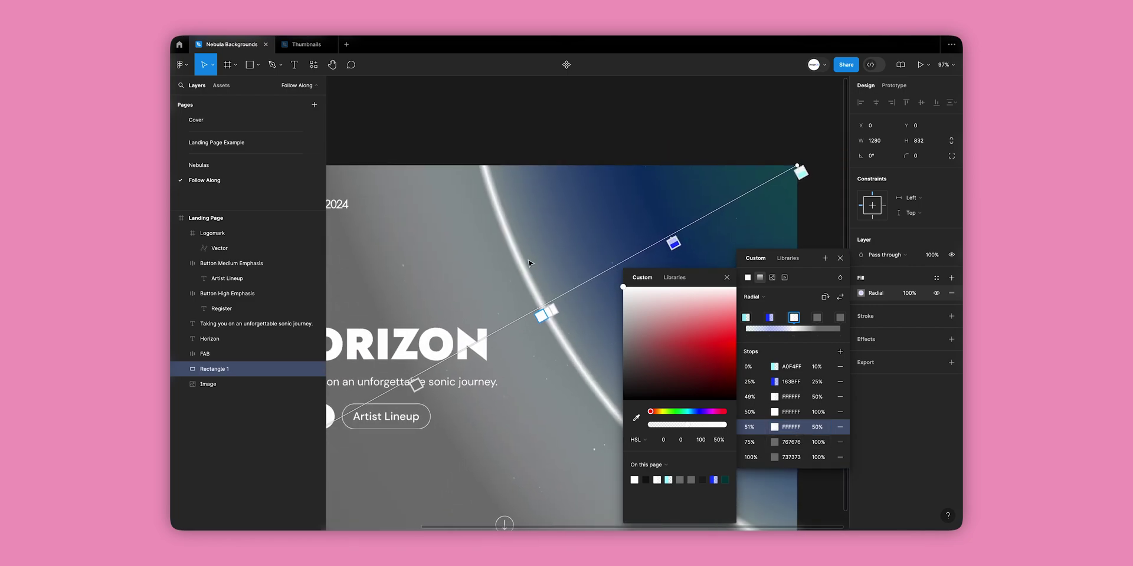
# Set the 75% stop to magenta E063FF at 25% opacity
pyautogui.click(785, 443)
pyautogui.click(710, 411)
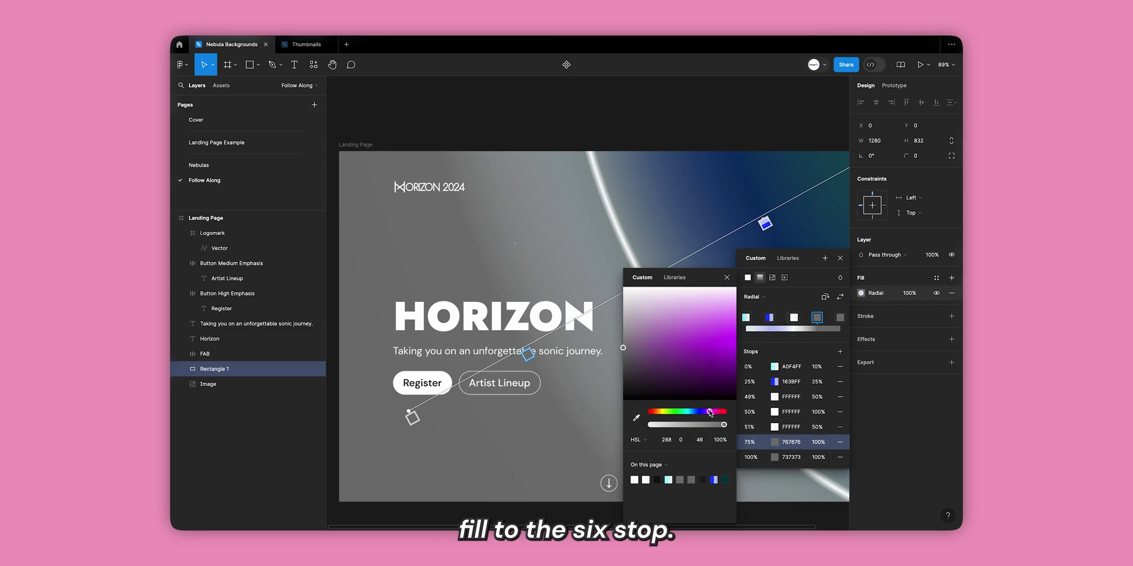
pyautogui.moveTo(721, 331); pyautogui.dragTo(746, 327)
pyautogui.click(819, 442)
pyautogui.write('25')
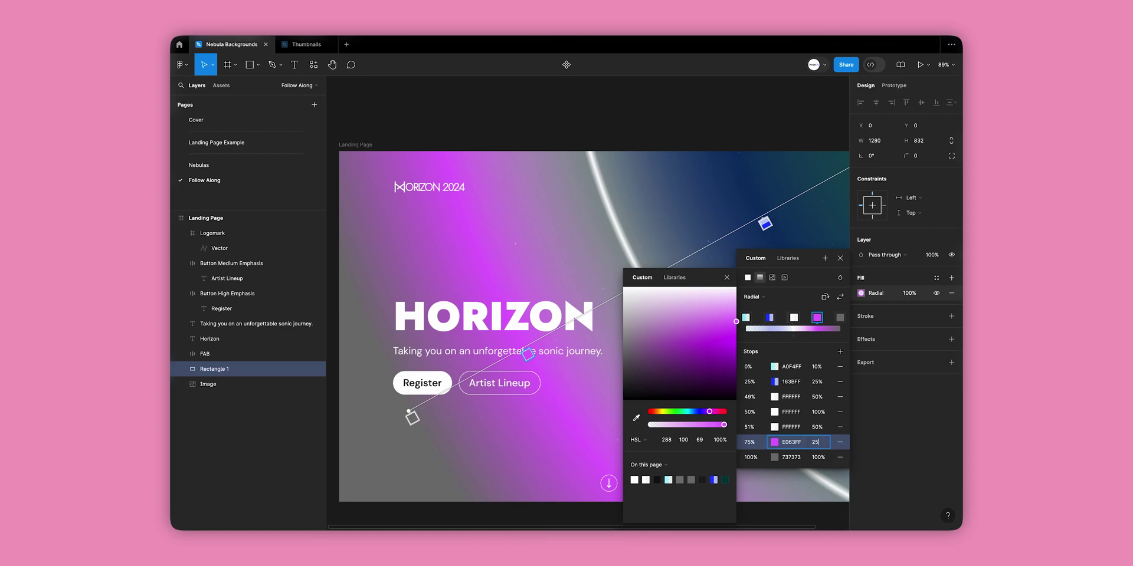
pyautogui.press('Return')
# Set the 100% stop to deep purple 8B0085 at 10% opacity
pyautogui.click(775, 460)
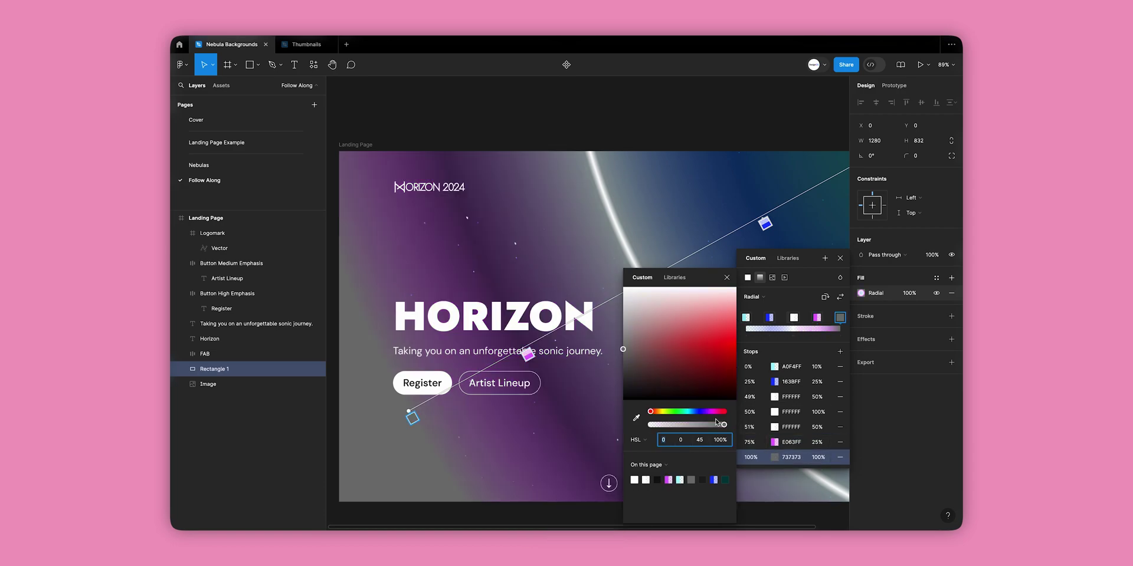
pyautogui.click(712, 411)
pyautogui.click(722, 344)
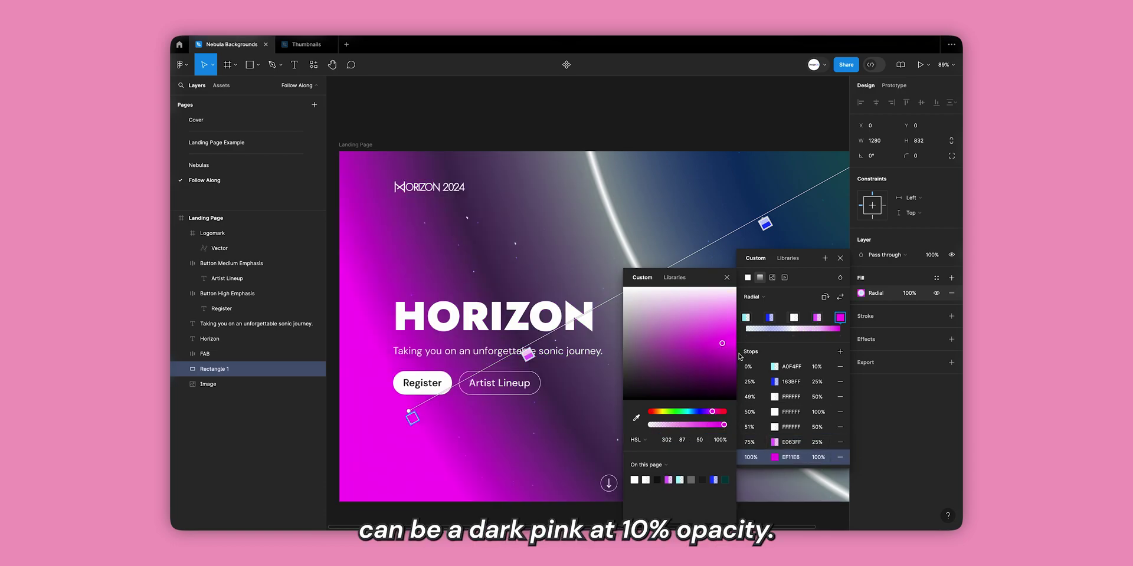
pyautogui.moveTo(739, 356); pyautogui.dragTo(741, 374)
pyautogui.click(820, 457)
pyautogui.write('10')
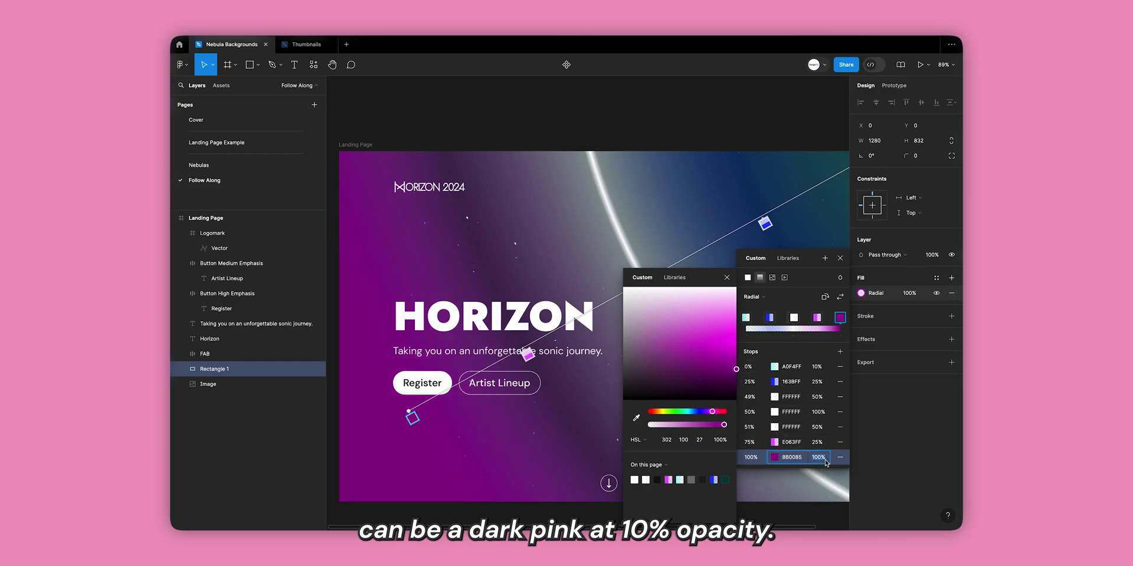
pyautogui.press('Return')
# Drag the gradient handles to re-angle the glowing arc across the frame
pyautogui.scroll(-4, 522, 356)
pyautogui.hscroll(-1, 522, 356)
pyautogui.scroll(-5, 522, 356)
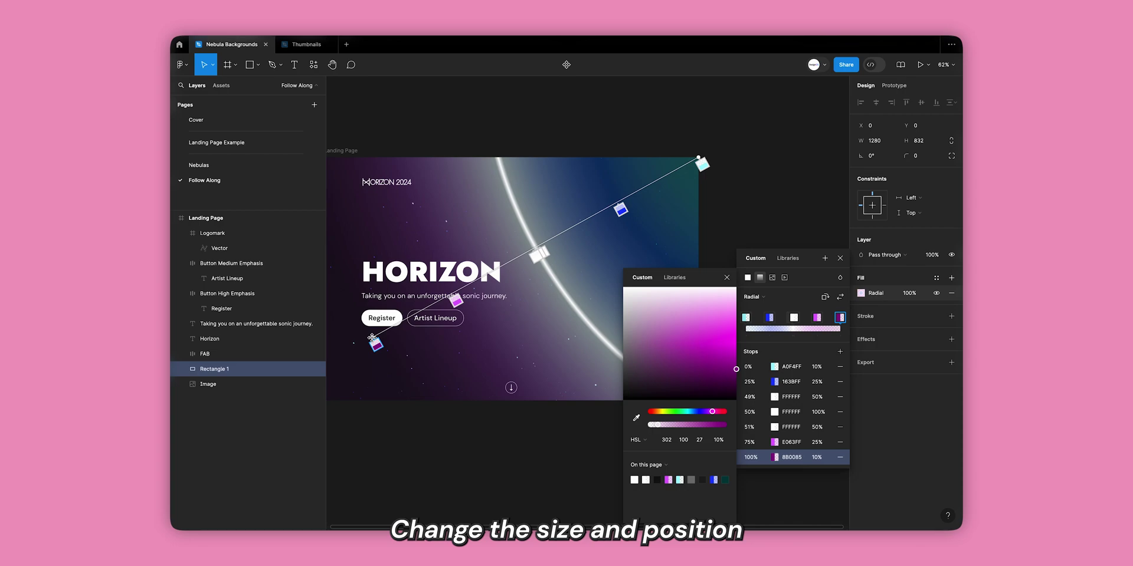
pyautogui.moveTo(375, 335); pyautogui.dragTo(502, 354)
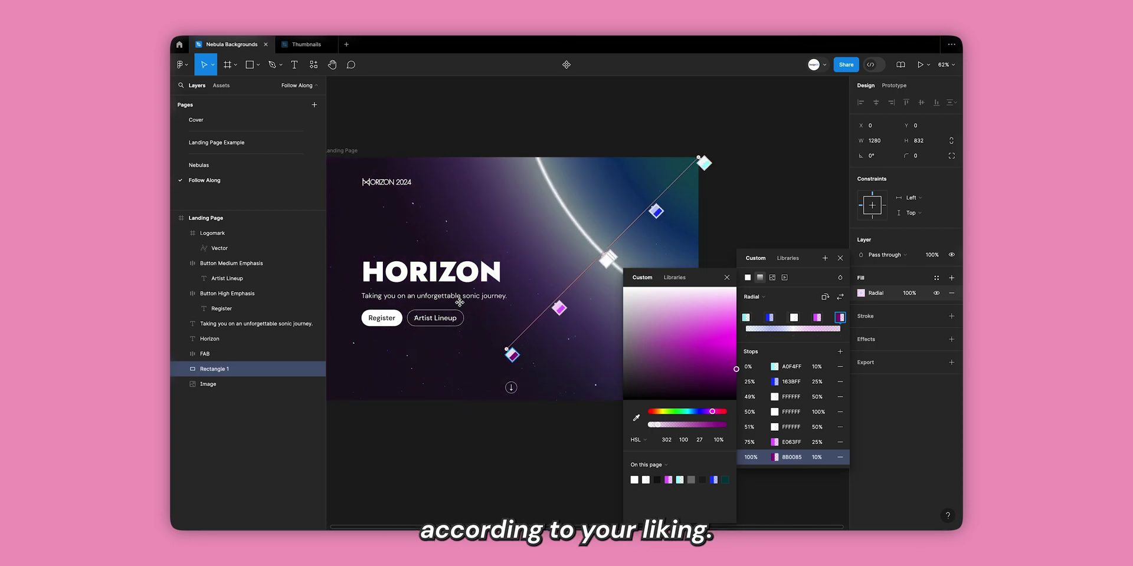
pyautogui.moveTo(458, 302); pyautogui.dragTo(435, 328)
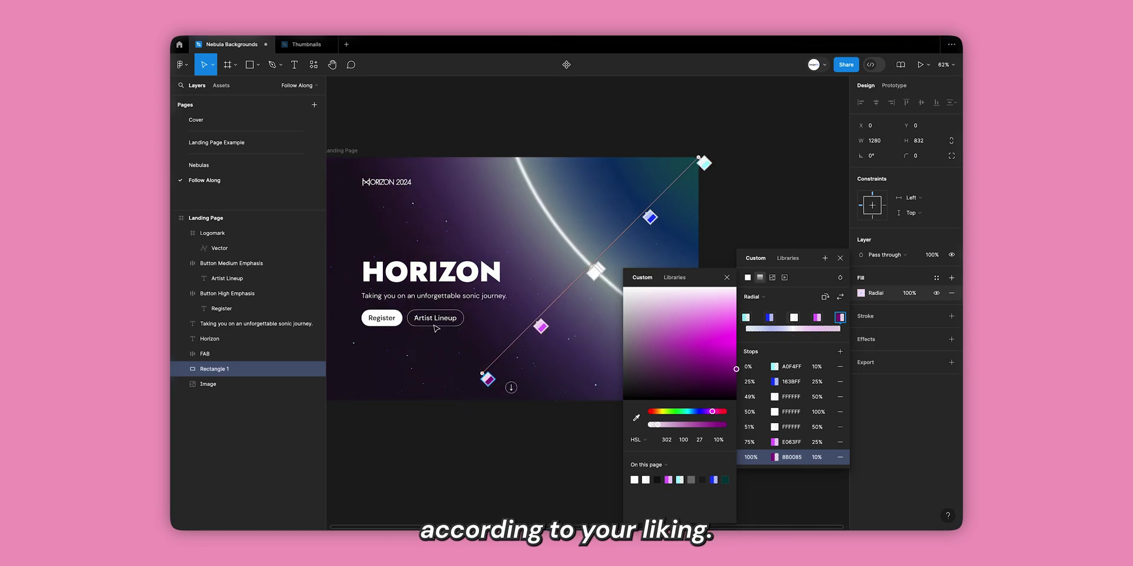
pyautogui.click(758, 205)
# Duplicate Rectangle 1 and remove the first and last gradient stops from the copy
pyautogui.hotkey('shift', '1')
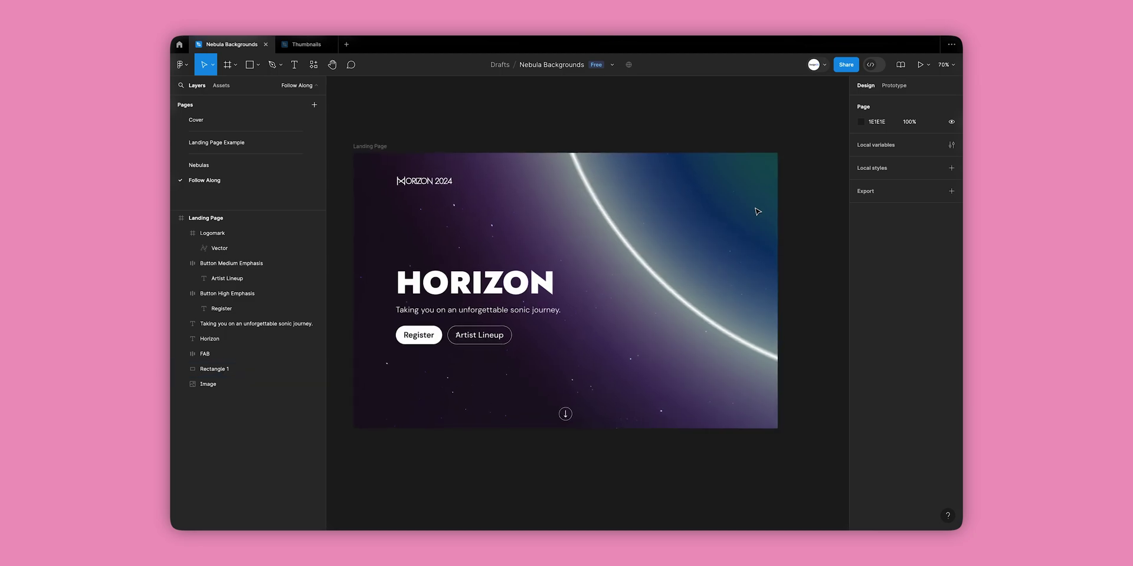
pyautogui.click(725, 255)
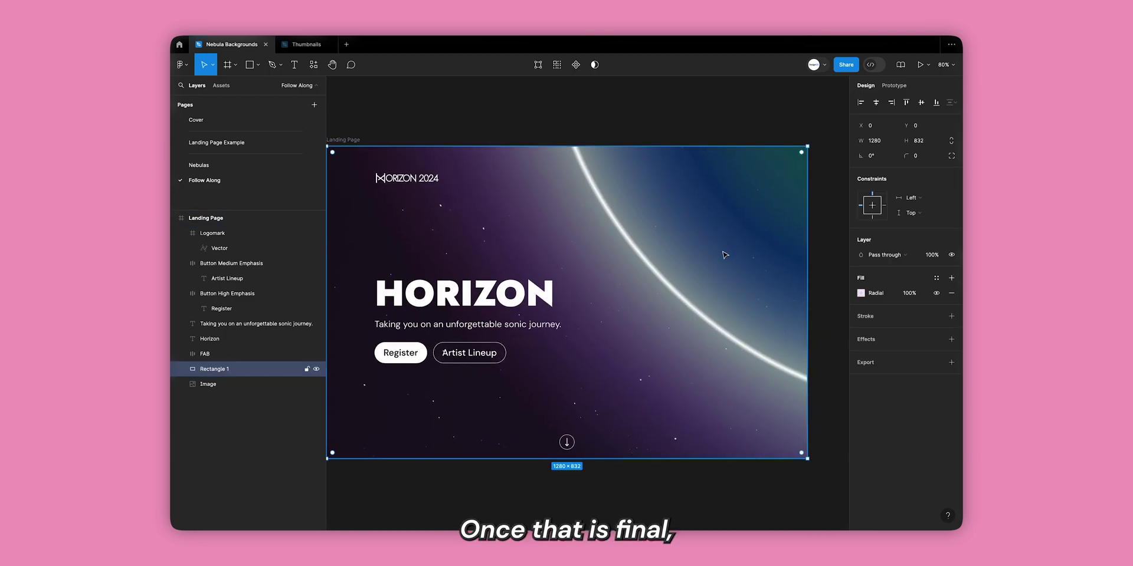
pyautogui.hotkey('ctrl', 'd')
pyautogui.click(861, 293)
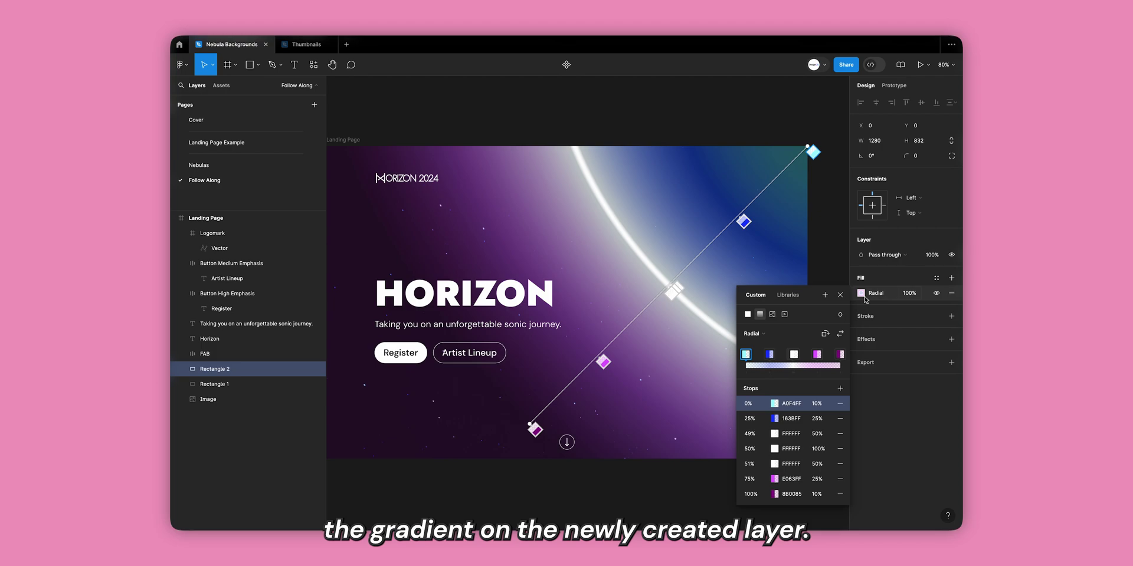
pyautogui.click(839, 404)
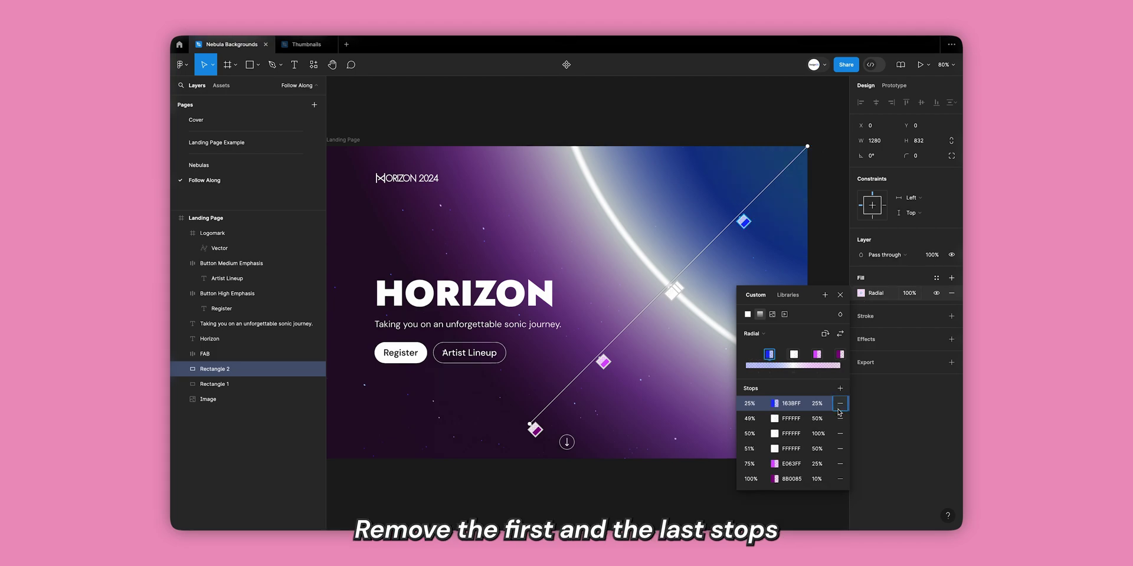
pyautogui.click(840, 479)
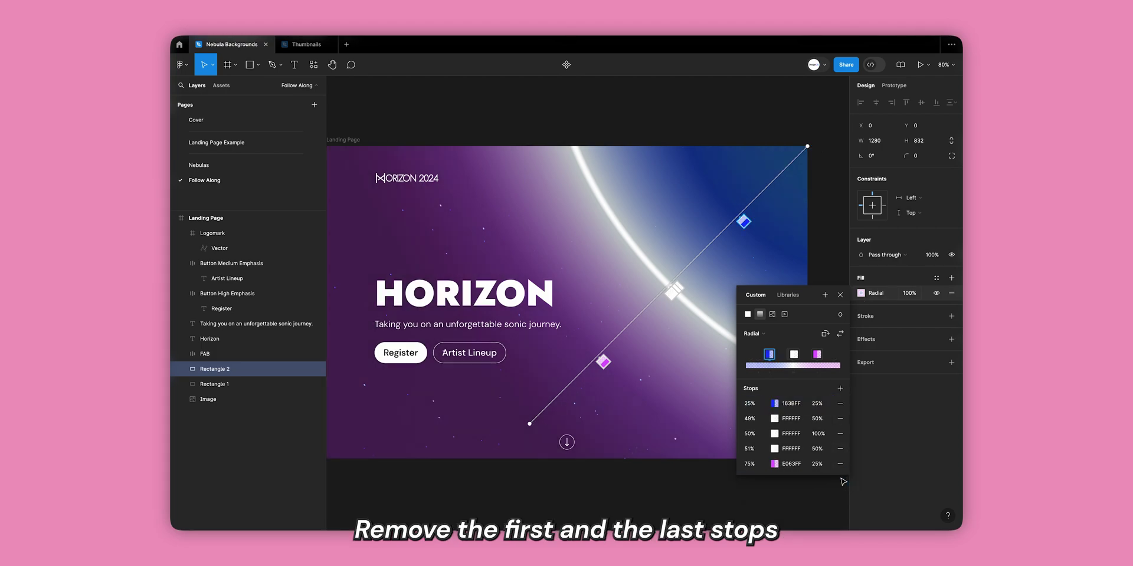
# Set both end gradient stops of Rectangle 2 to 0% opacity
pyautogui.click(816, 406)
pyautogui.click(817, 463)
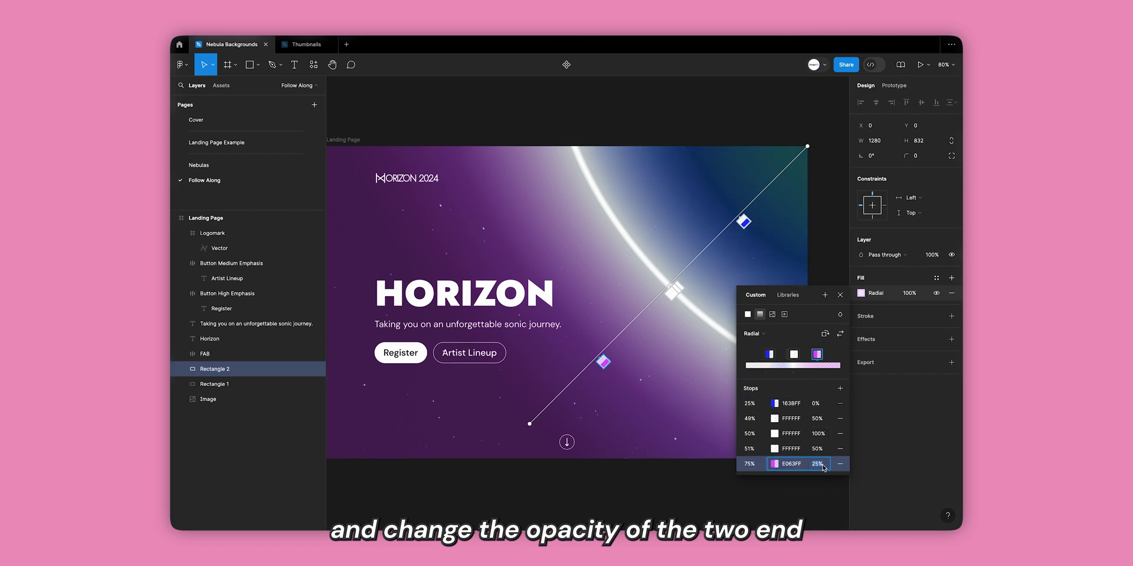
pyautogui.write('0')
pyautogui.press('Return')
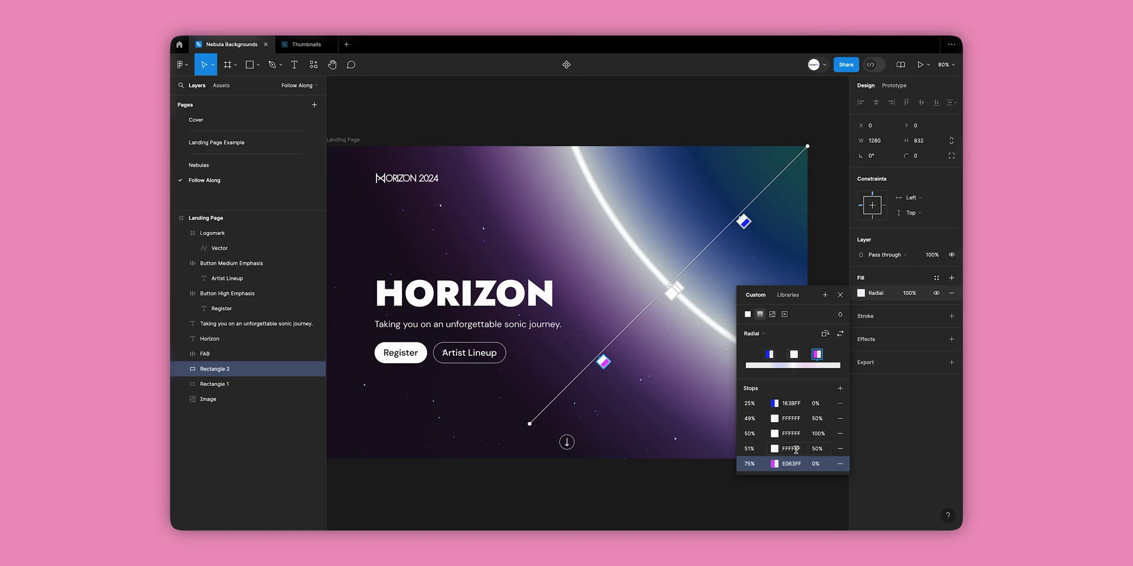
# Make the 51% gradient stop pale yellow at 70% opacity
pyautogui.click(774, 449)
pyautogui.moveTo(667, 416); pyautogui.dragTo(662, 415)
pyautogui.moveTo(728, 310); pyautogui.dragTo(745, 320)
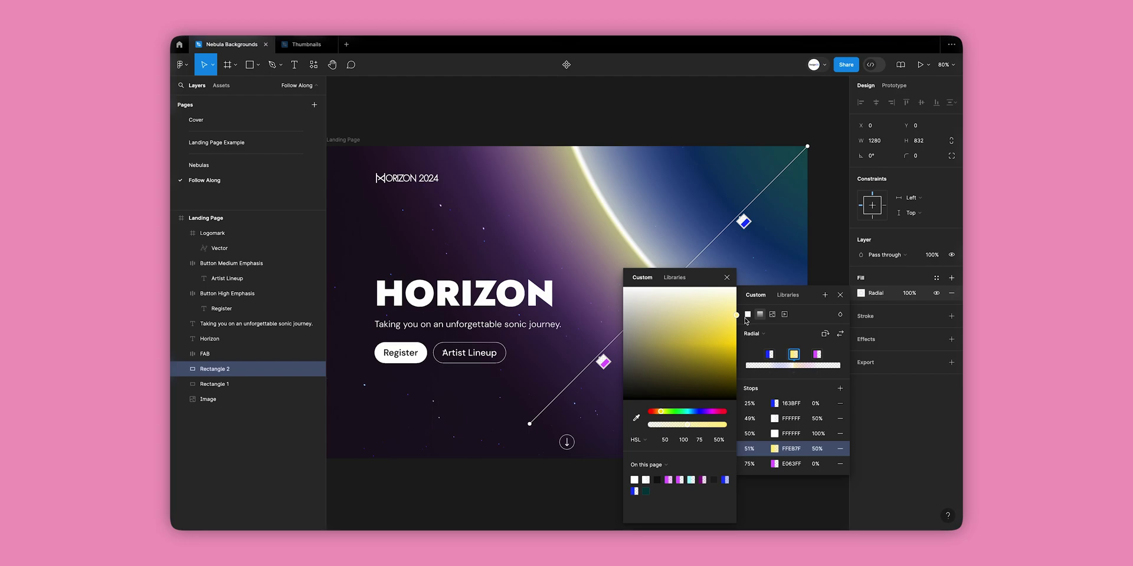
pyautogui.click(726, 277)
pyautogui.scroll(5, 611, 233)
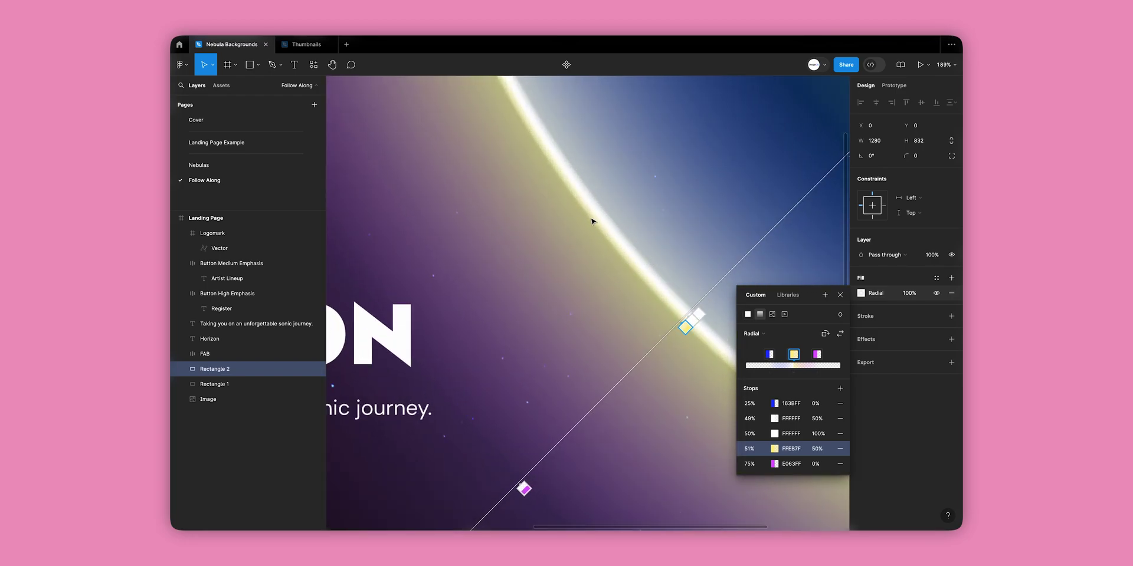
pyautogui.scroll(-3, 592, 221)
pyautogui.click(817, 449)
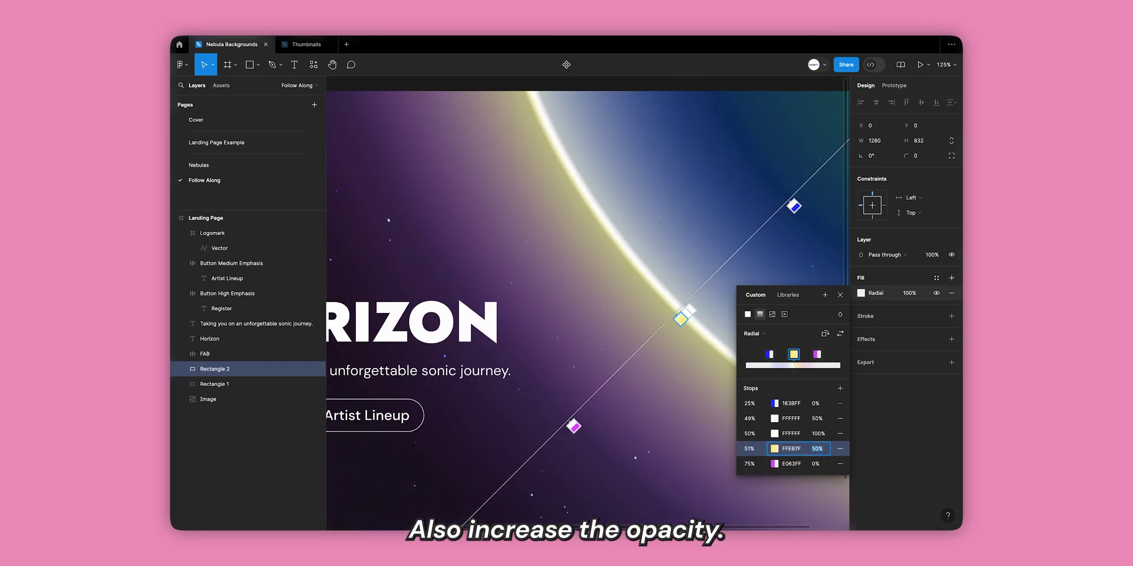
pyautogui.write('70')
pyautogui.press('Return')
# Lighten the shine stop to yellow FFF0A3, then duplicate the layer as Rectangle 3
pyautogui.scroll(-3, 541, 404)
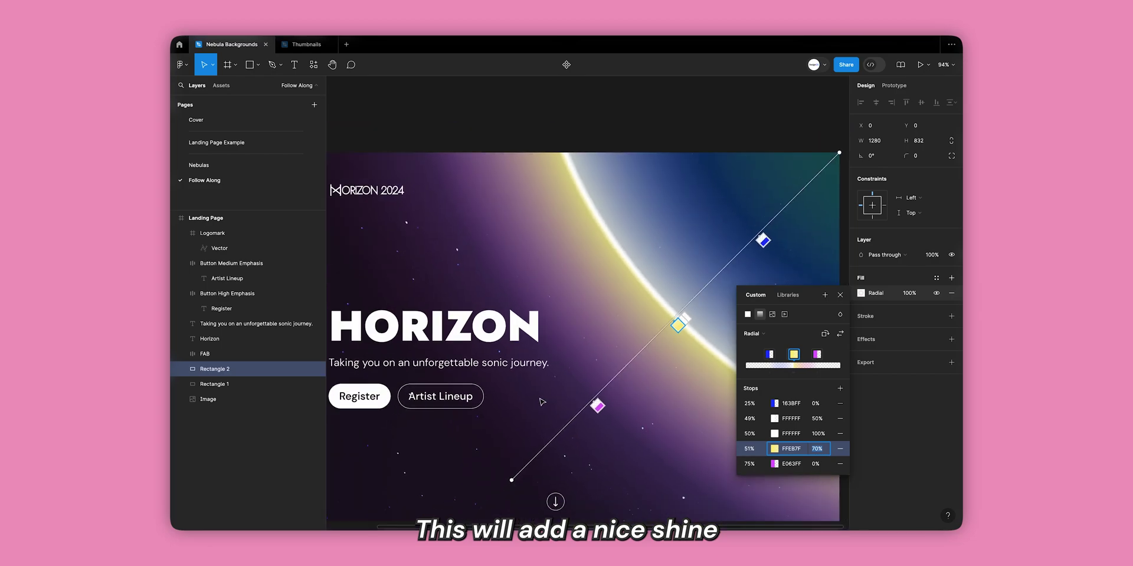
pyautogui.click(775, 449)
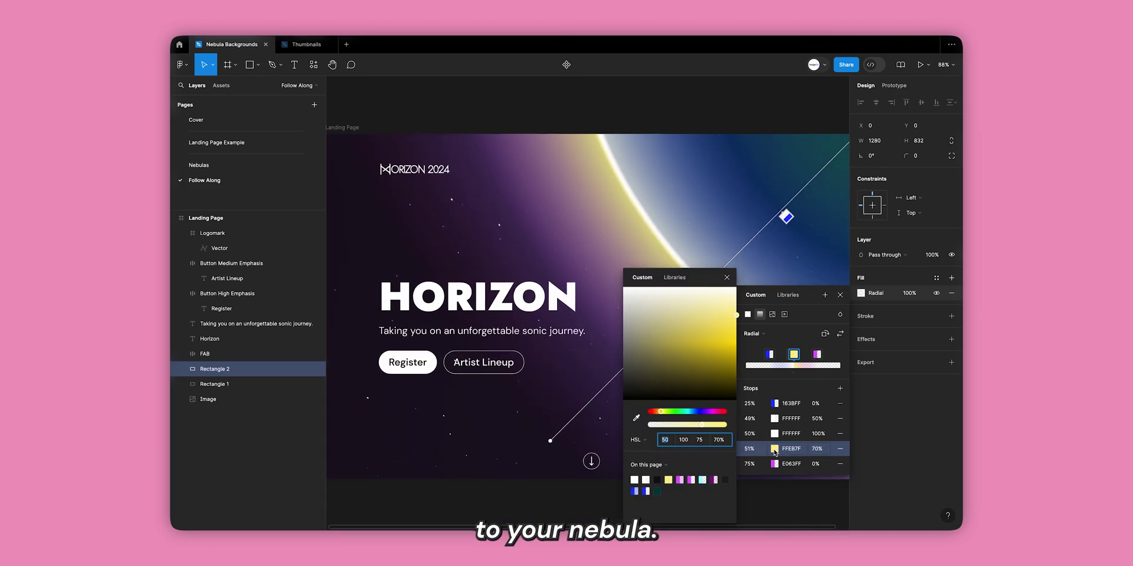
pyautogui.click(737, 315)
pyautogui.moveTo(738, 309); pyautogui.dragTo(738, 308)
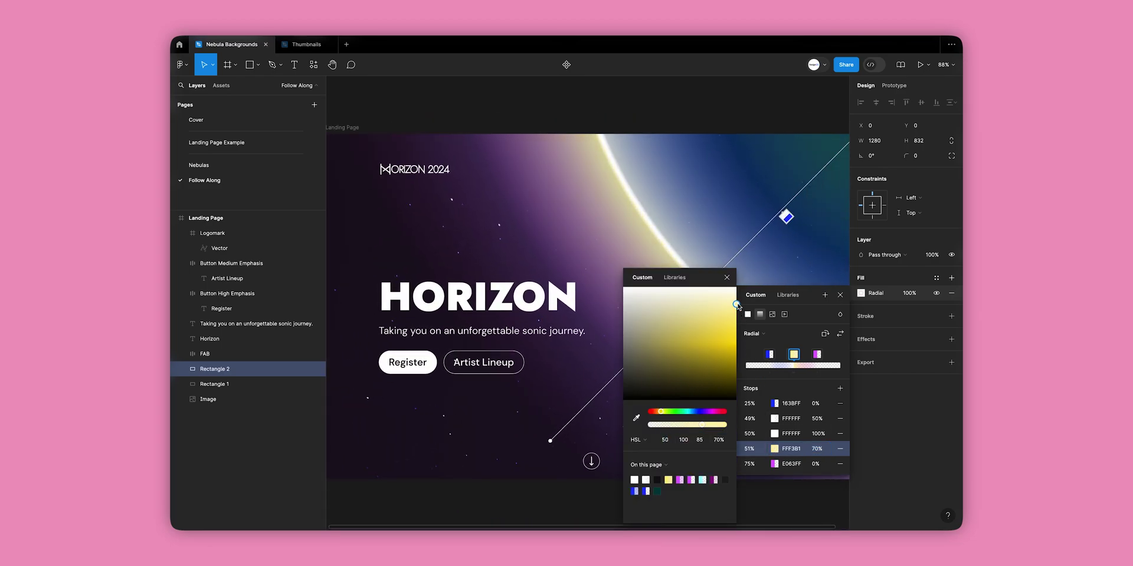
pyautogui.press('Escape')
pyautogui.hotkey('shift', '1')
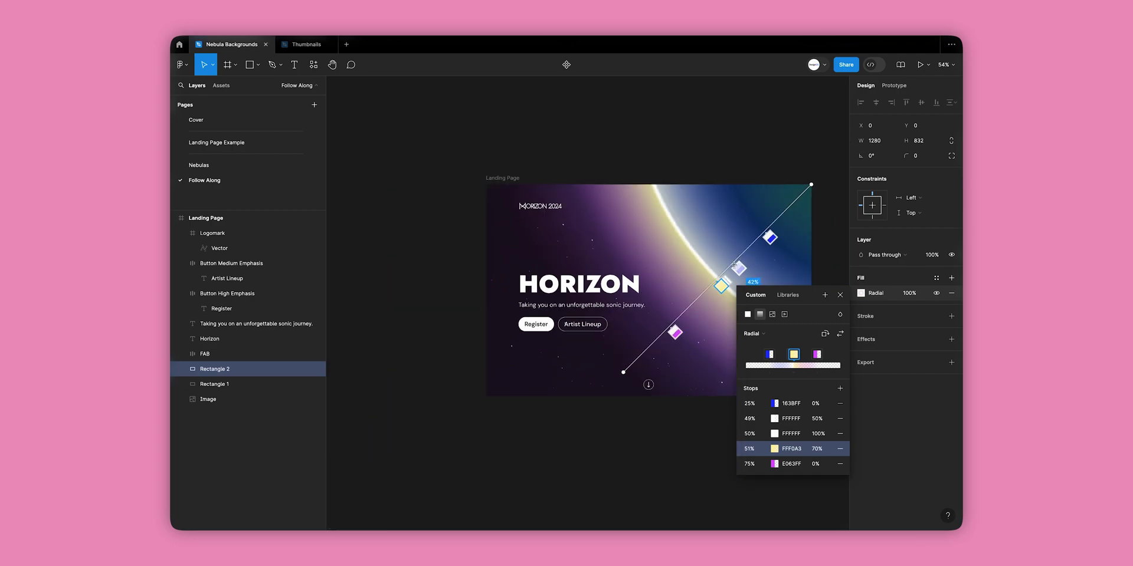
pyautogui.press('Escape')
pyautogui.click(778, 258)
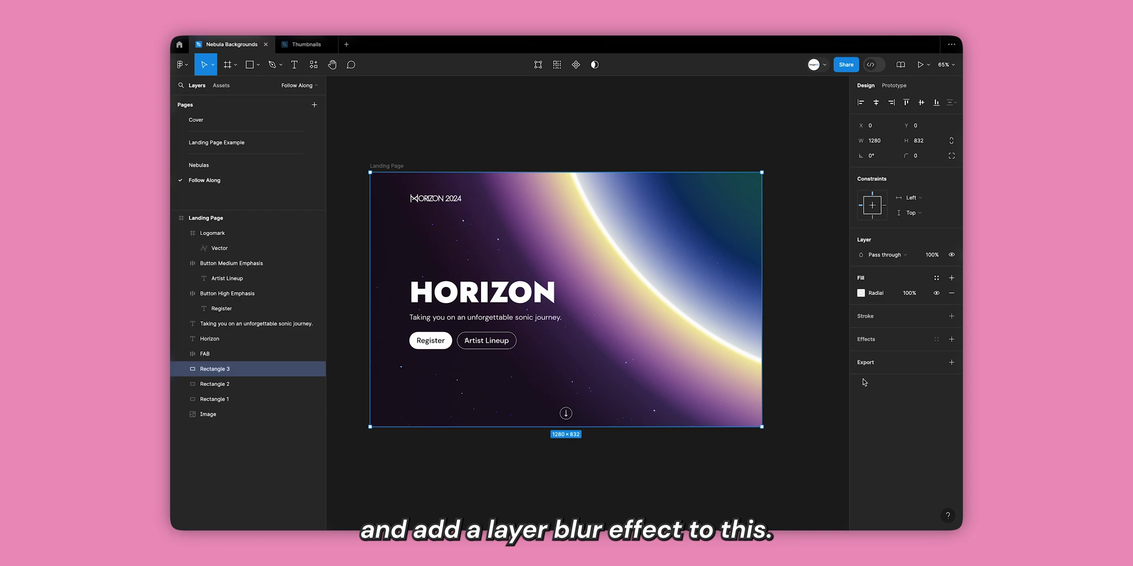
# Give Rectangle 3 a Layer blur of 32 and move it below Rectangle 2
pyautogui.click(951, 339)
pyautogui.click(892, 354)
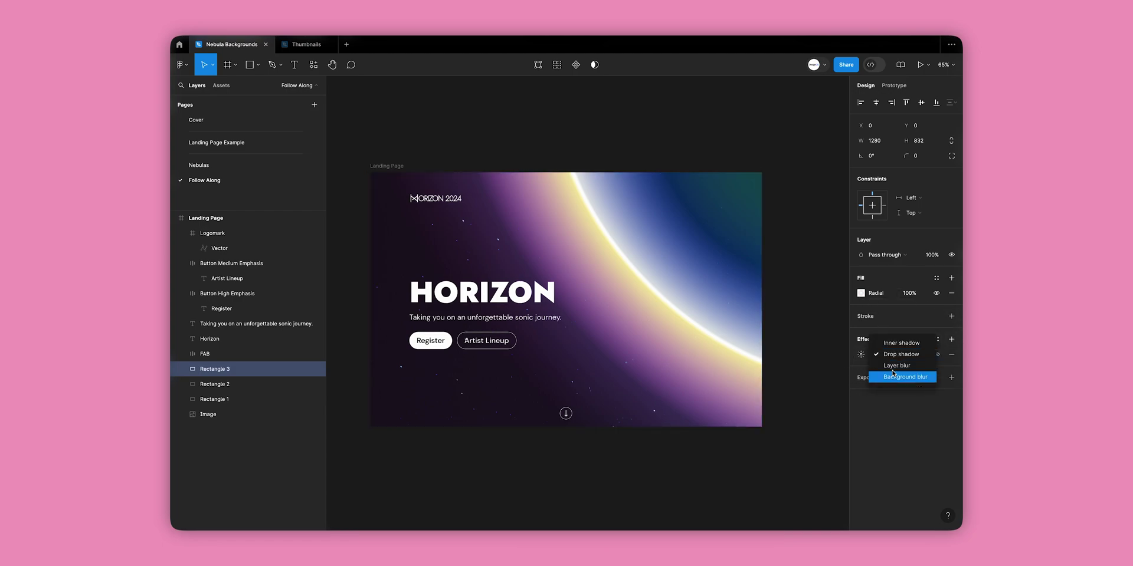
pyautogui.click(894, 366)
pyautogui.click(861, 354)
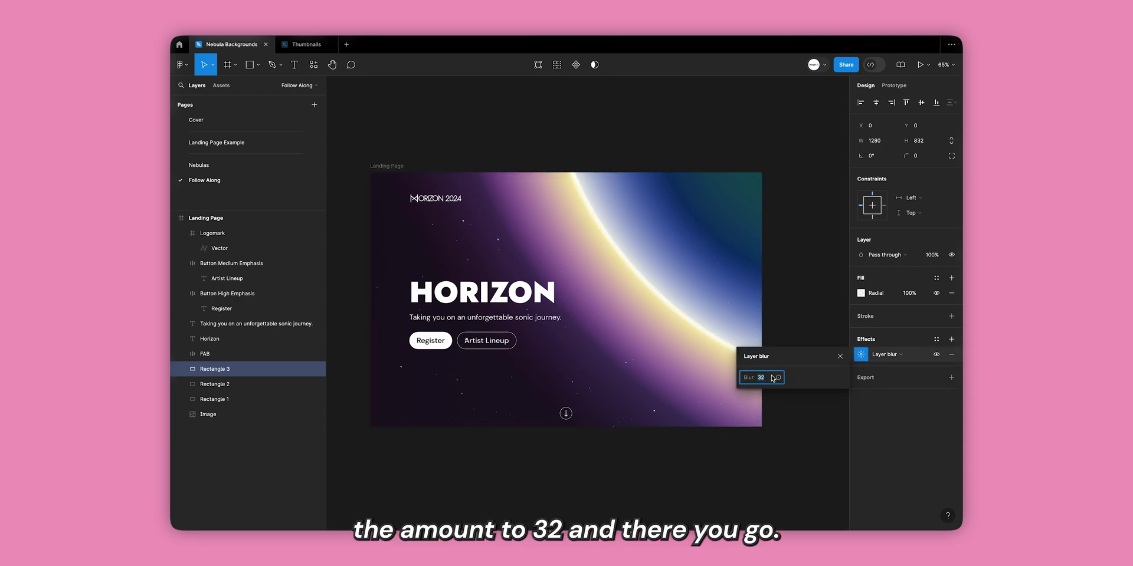
pyautogui.click(840, 355)
pyautogui.moveTo(229, 373); pyautogui.dragTo(228, 392)
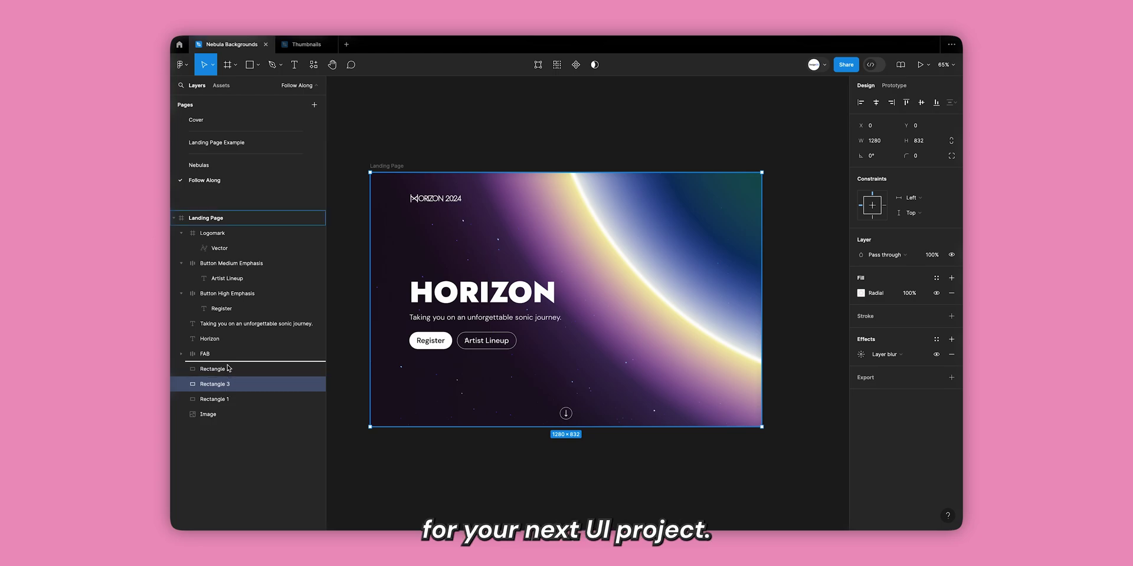